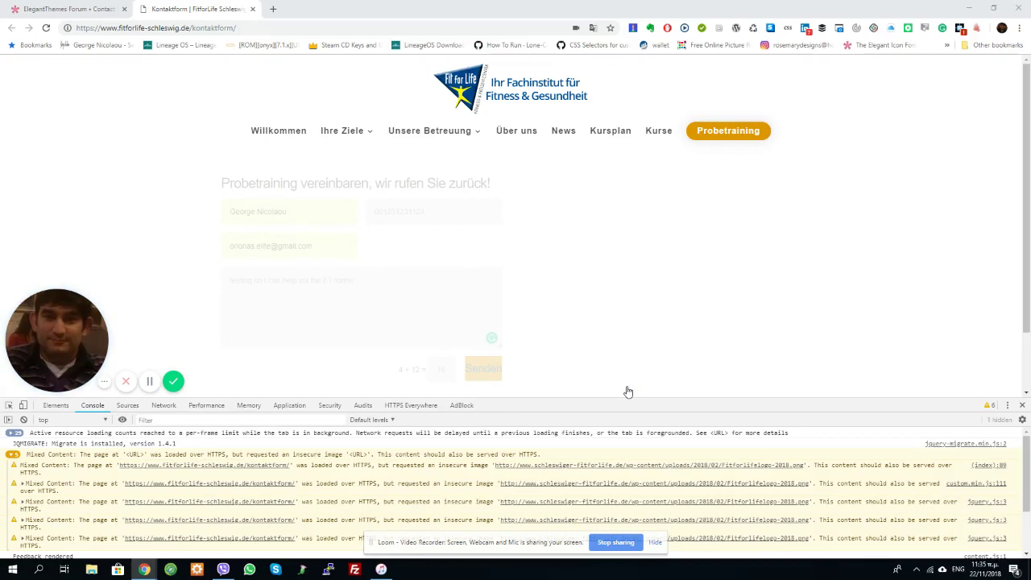
Step: In a new Chrome tab, go to the site's /wp-admin address to reach the Dashboard
scroll(493, 347, "down", 3)
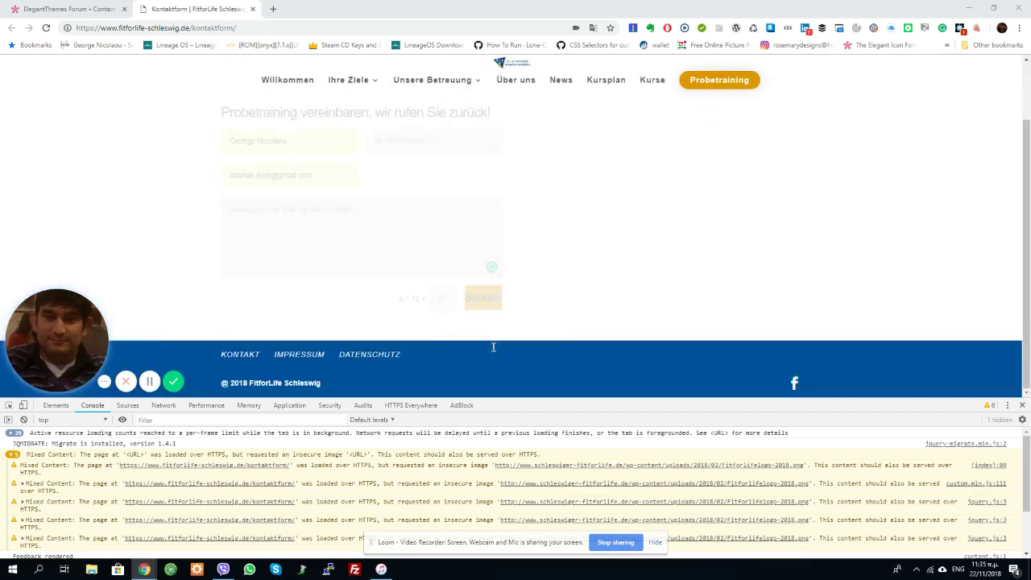
scroll(492, 346, "up", 3)
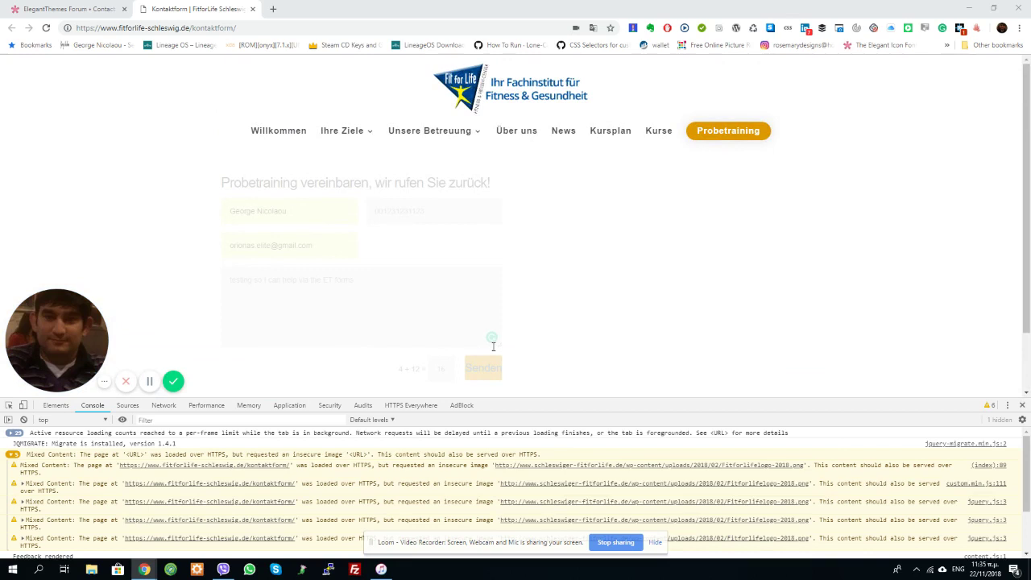
left_click(273, 9)
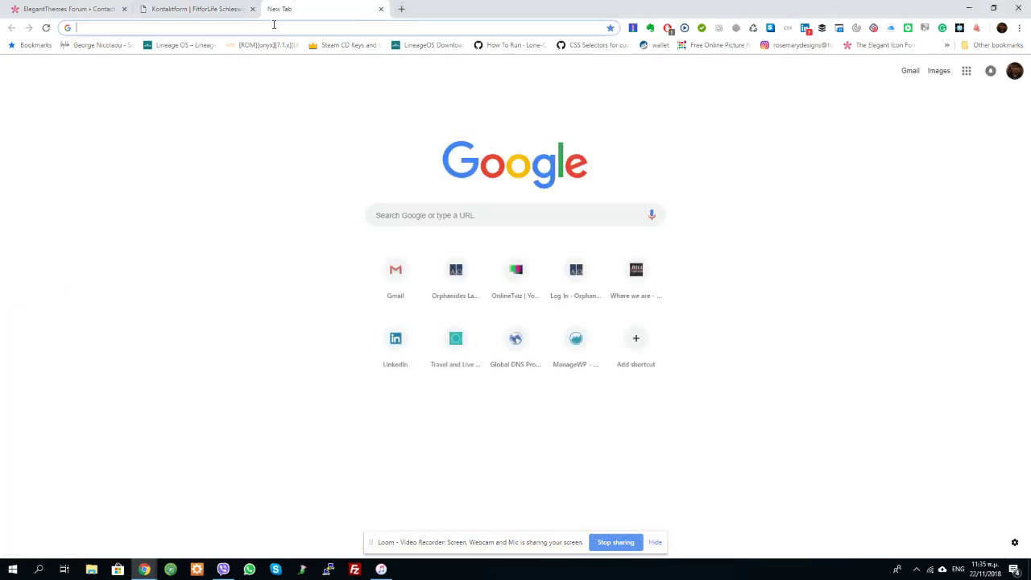
type("georgenicolaou.me")
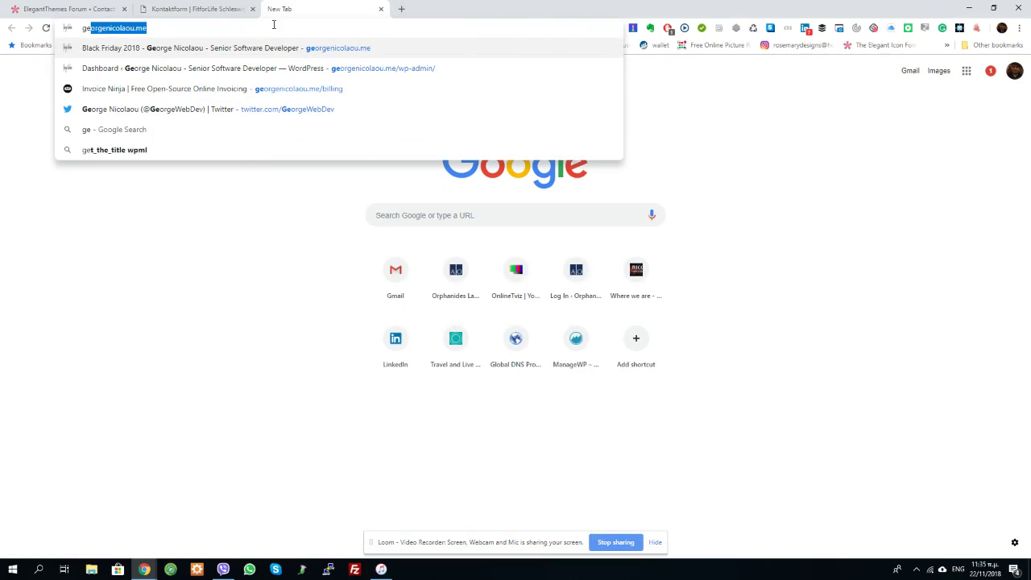
key("Right")
type("/w")
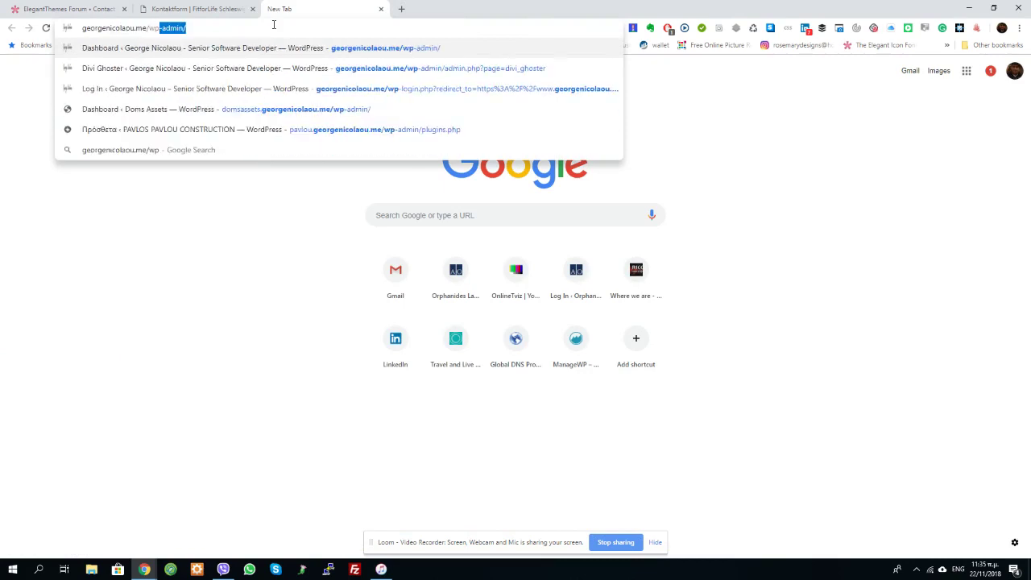
key("Return")
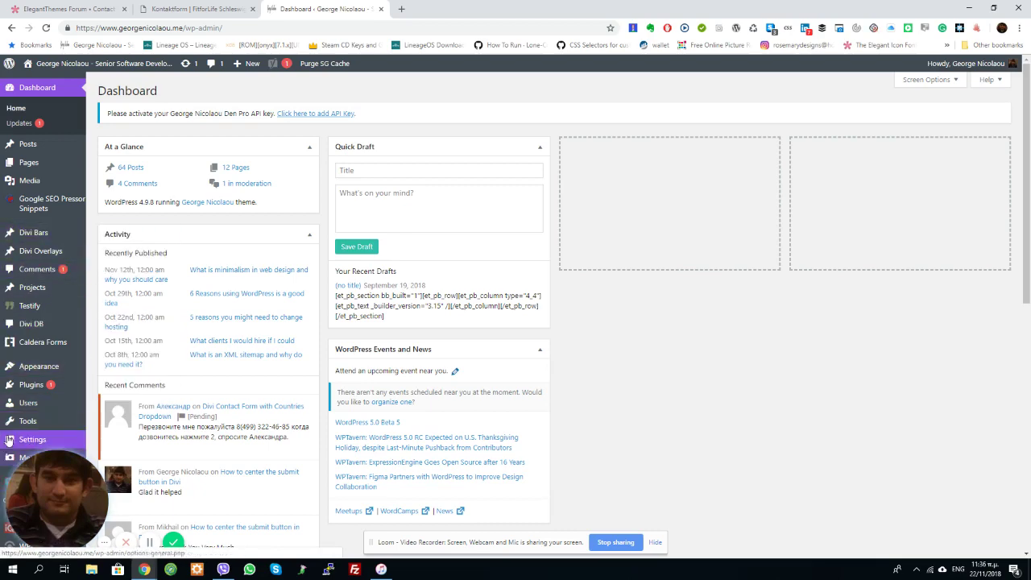
Step: Visit the site, go to the Get in Touch page, and choose Edit Page
scroll(8, 439, "down", 2)
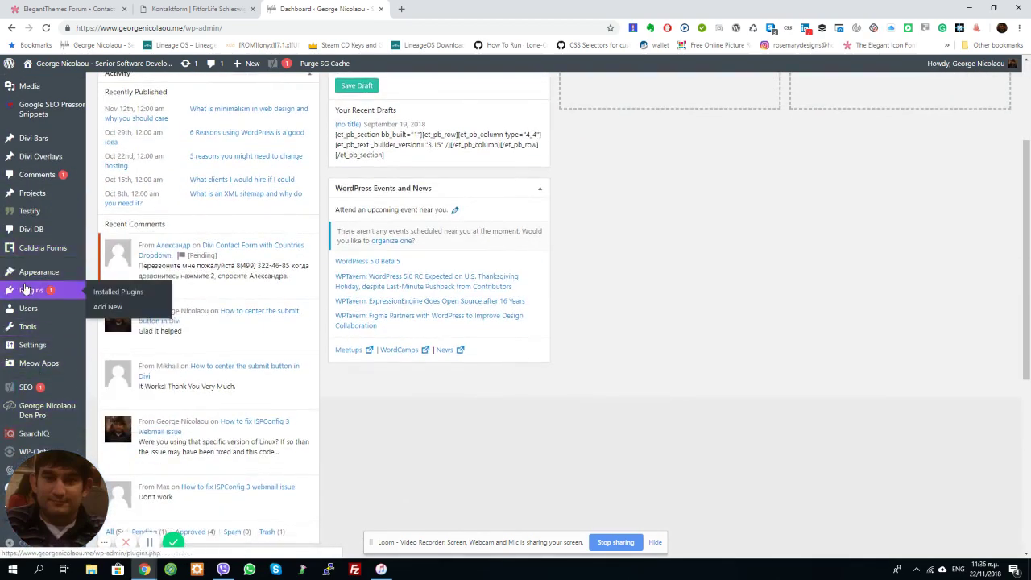
mouse_move(53, 71)
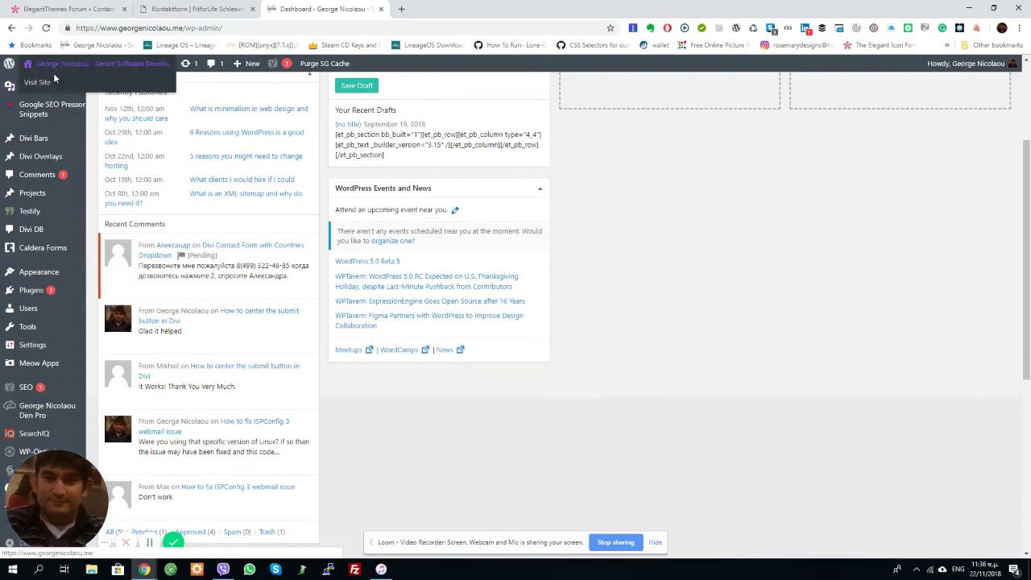
left_click(51, 82)
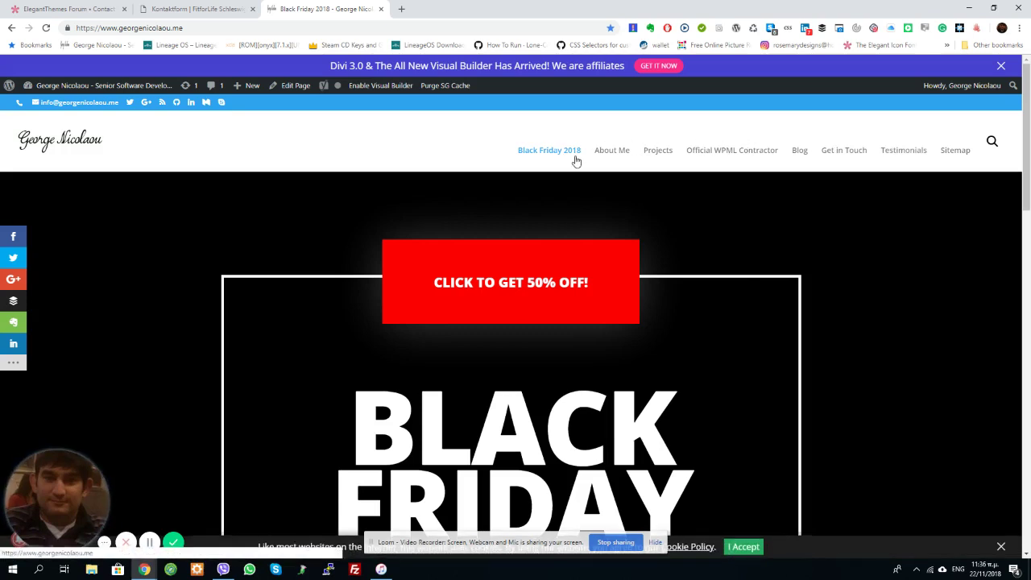
left_click(848, 154)
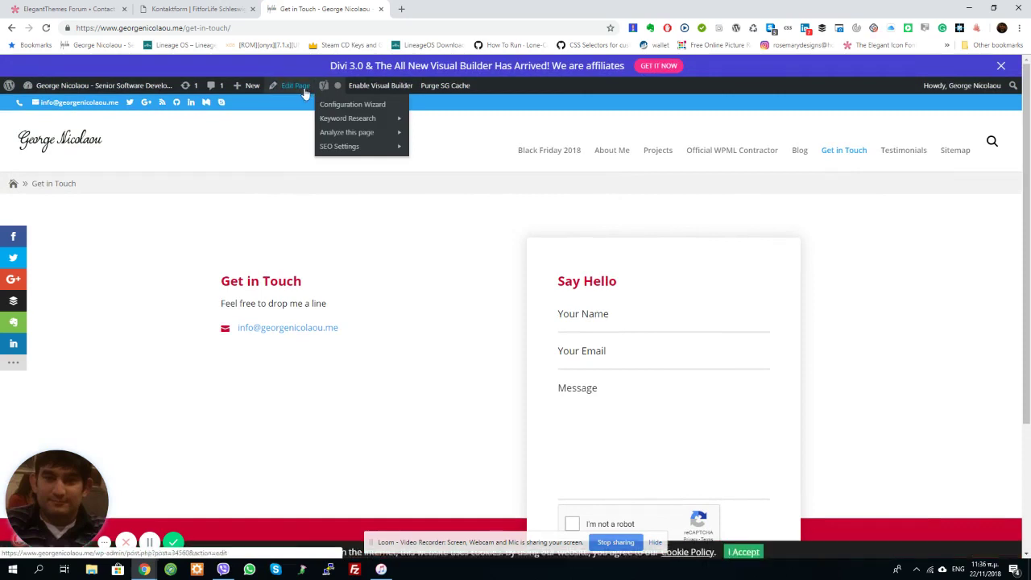
left_click(303, 91)
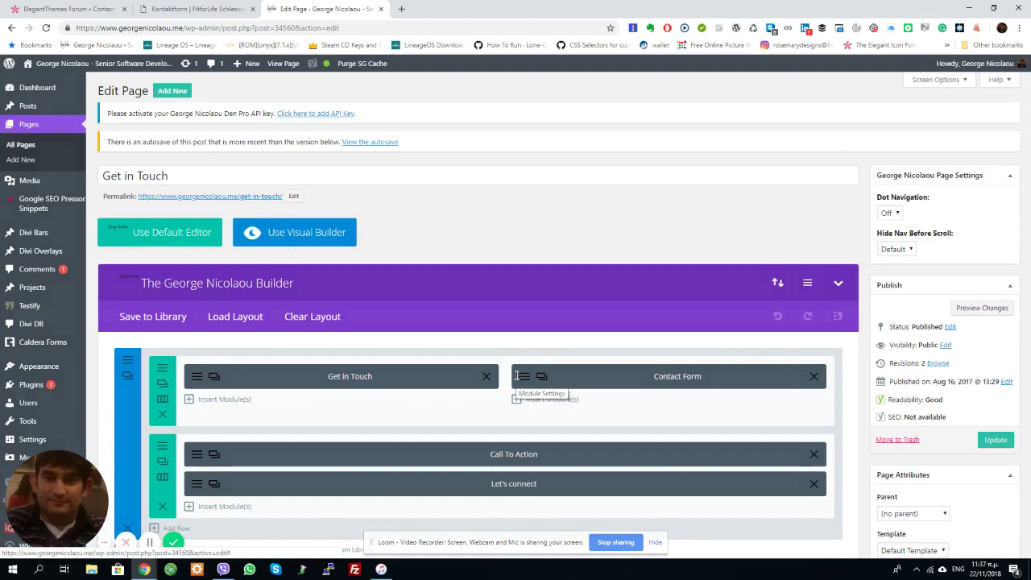
Step: Open the Contact Form module settings and inspect the %%Name%% field in the Message Pattern
left_click(518, 377)
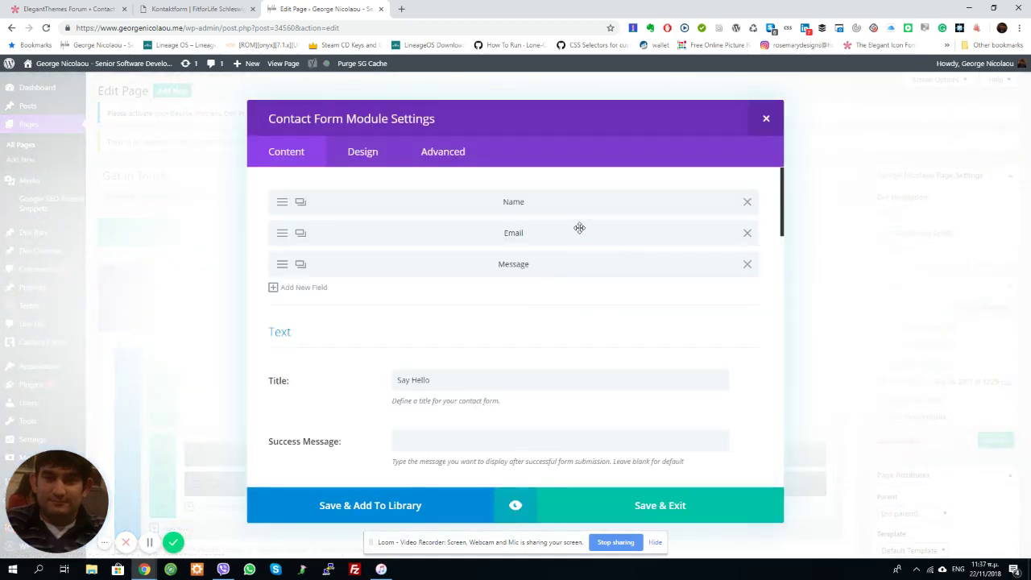
scroll(536, 265, "down", 3)
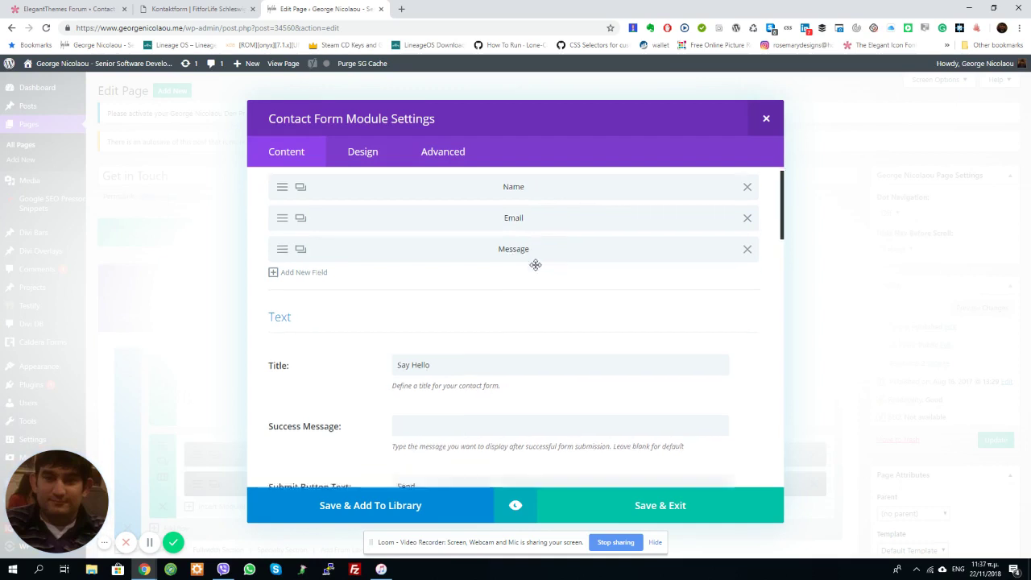
scroll(536, 265, "down", 6)
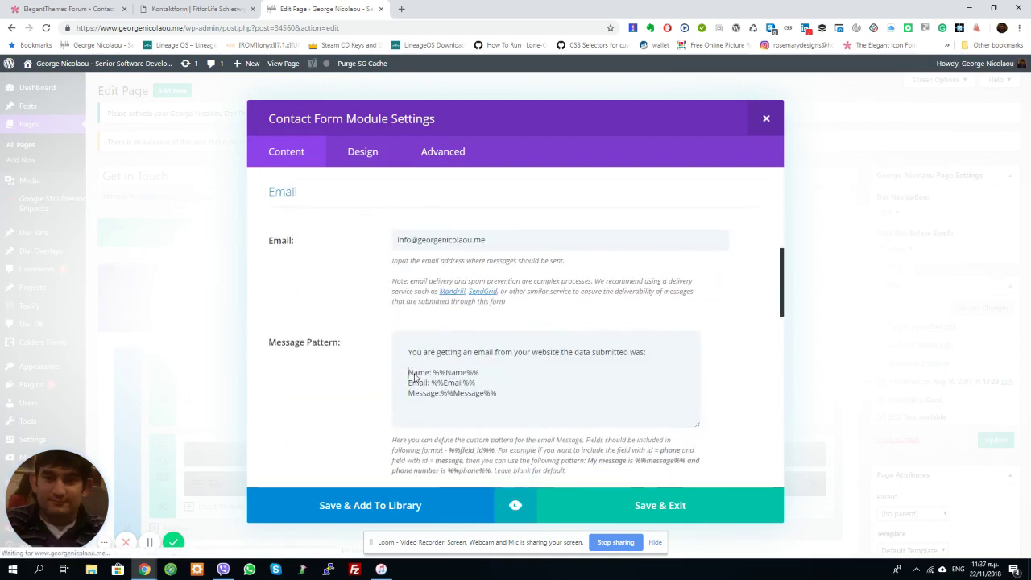
left_click_drag(408, 373, 437, 377)
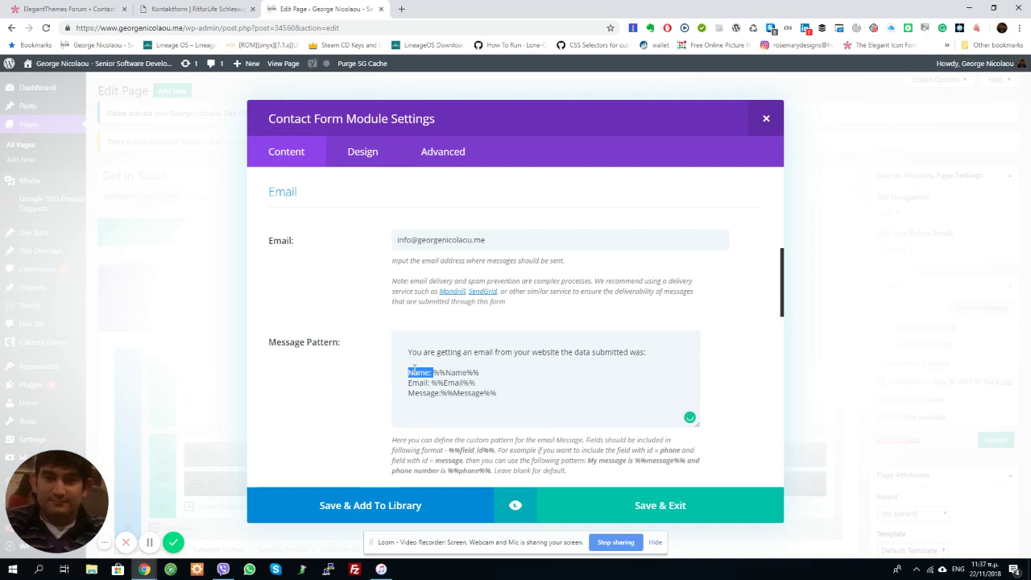
double_click(448, 372)
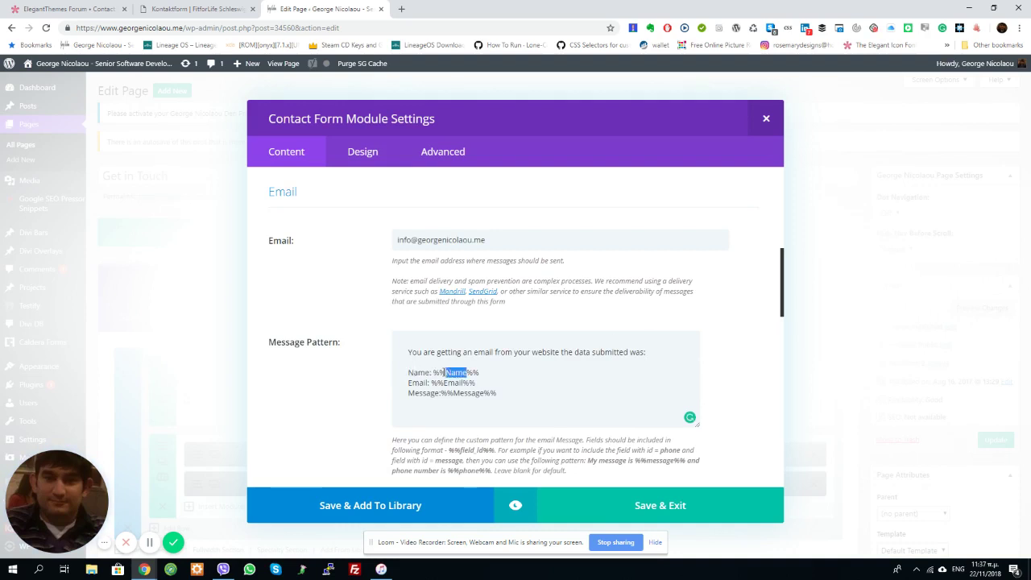
left_click(436, 372)
left_click_drag(435, 372, 480, 373)
left_click(435, 373)
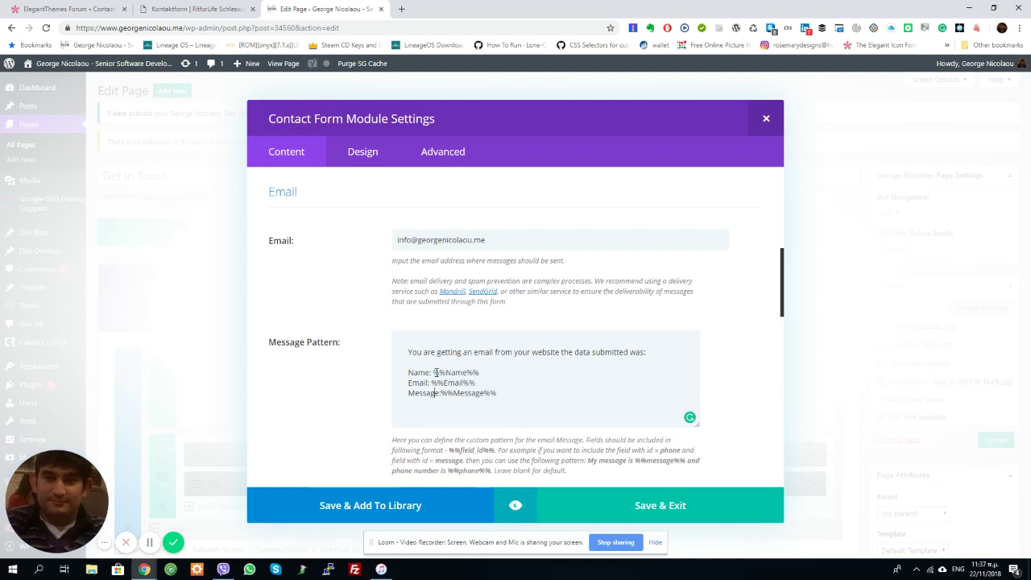
Step: Check the module's recipient email address, then return to the FitforLife Kontaktform tab
scroll(435, 372, "up", 3)
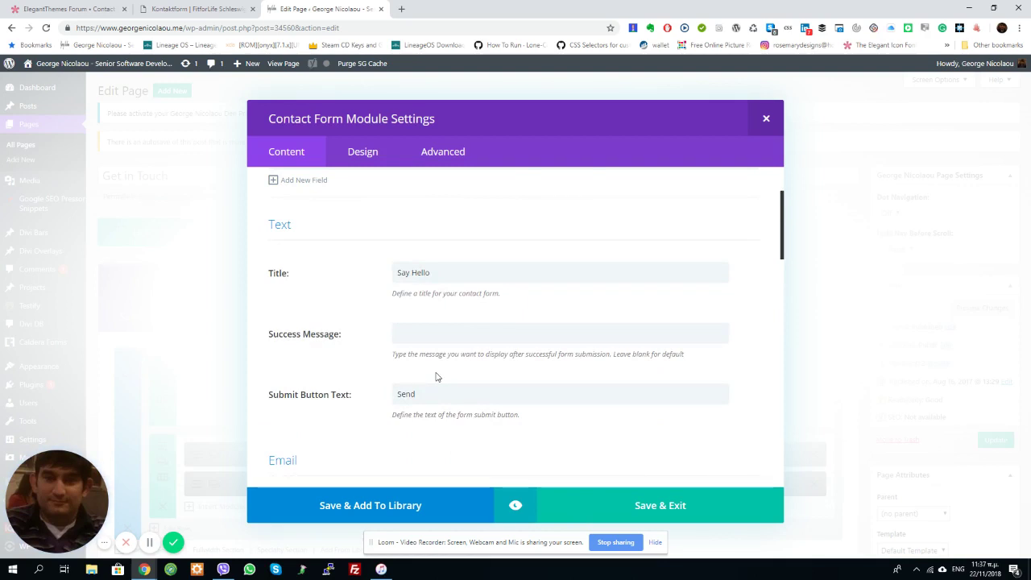
scroll(436, 376, "down", 4)
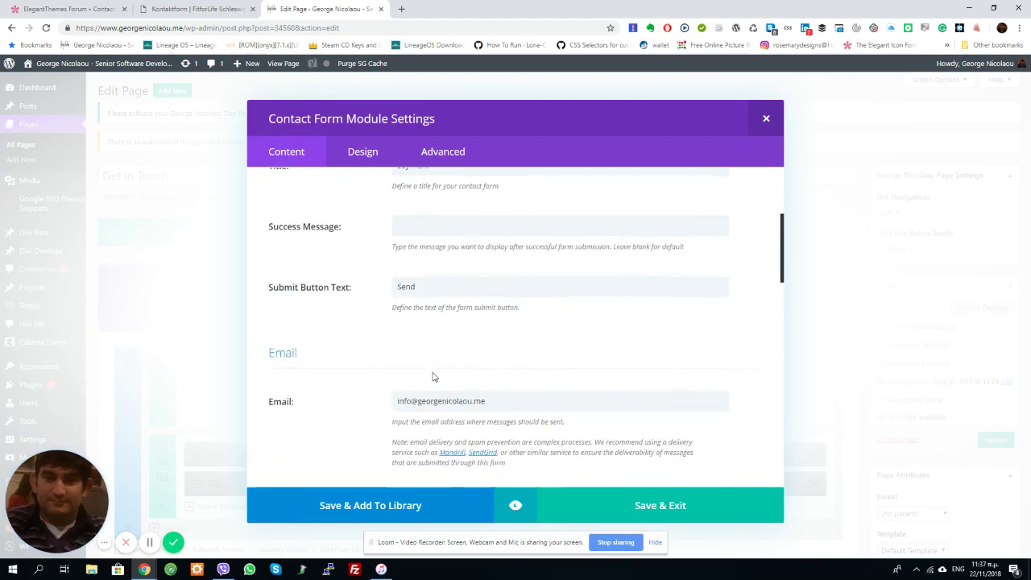
scroll(442, 418, "up", 1)
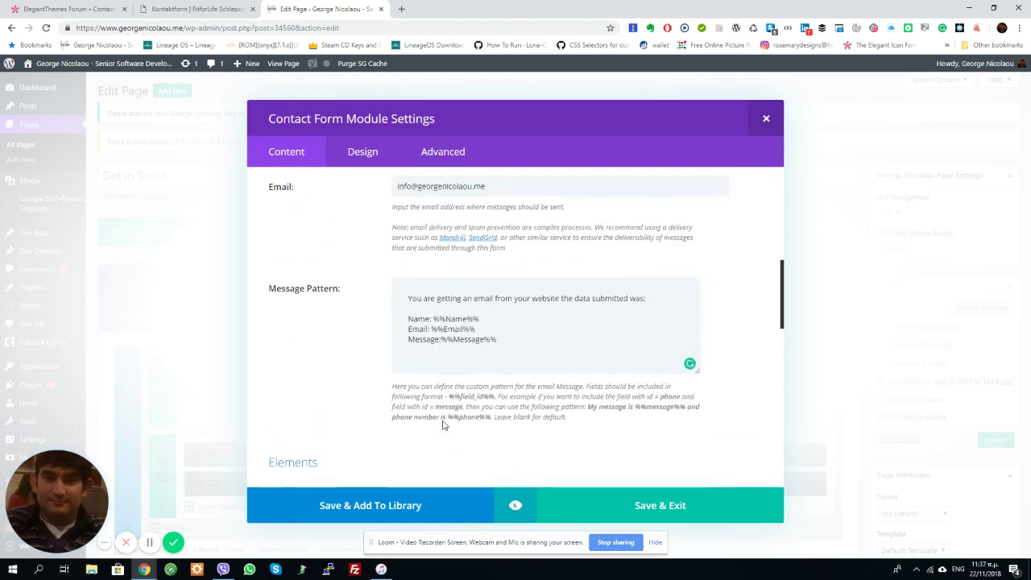
scroll(442, 425, "up", 1)
left_click(533, 240)
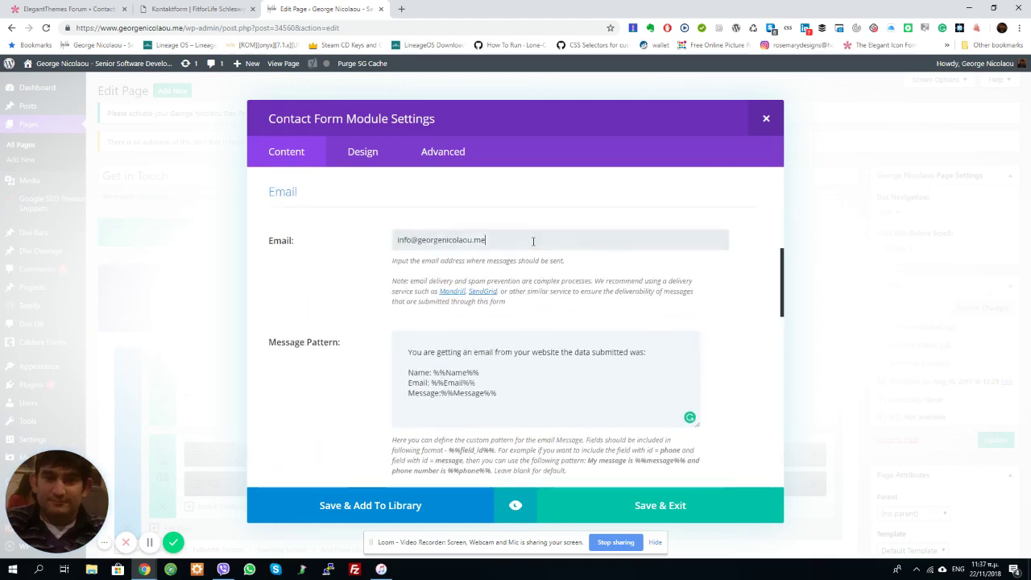
key("shift+Left")
key("shift+Left")
left_click(533, 241)
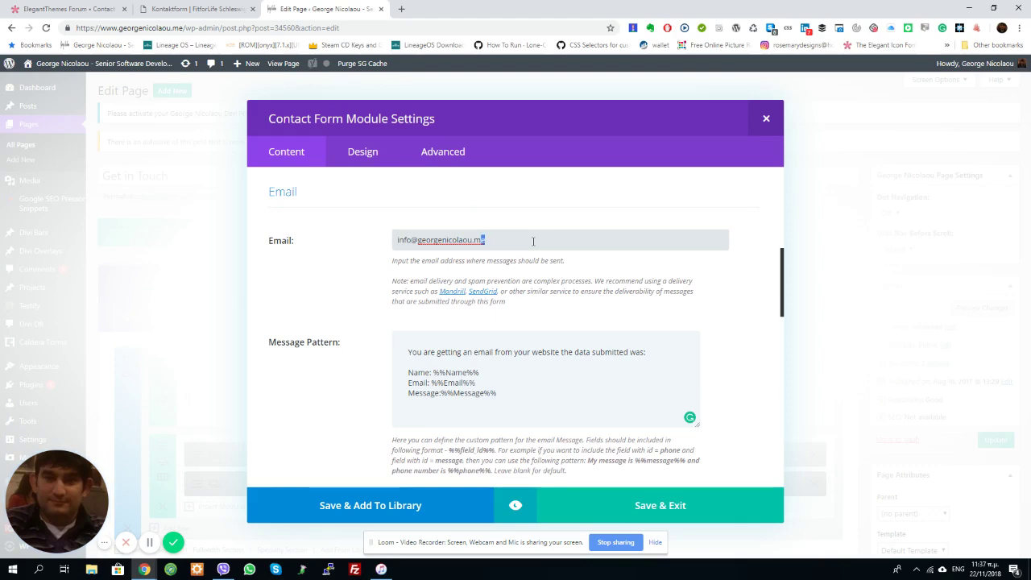
key("shift+Left")
key("shift+Left")
key("shift+Left")
key("shift+Left")
key("shift+Left")
key("shift+Left")
key("shift+Left")
key("shift+Left")
key("shift+Left")
key("shift+Left")
key("shift+Left")
key("shift+Left")
key("shift+Left")
key("shift+Left")
key("shift+Left")
key("shift+Left")
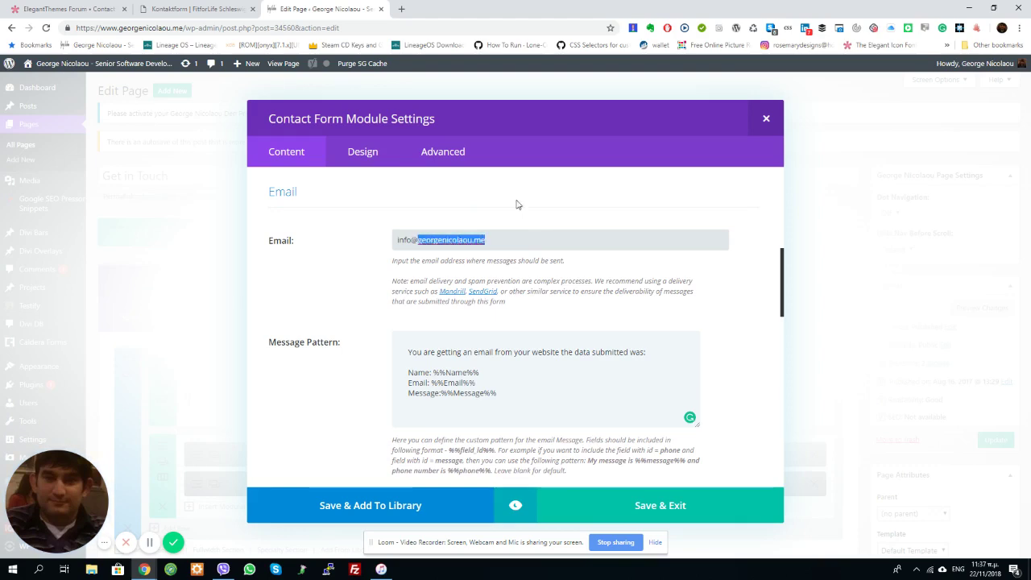
left_click(157, 8)
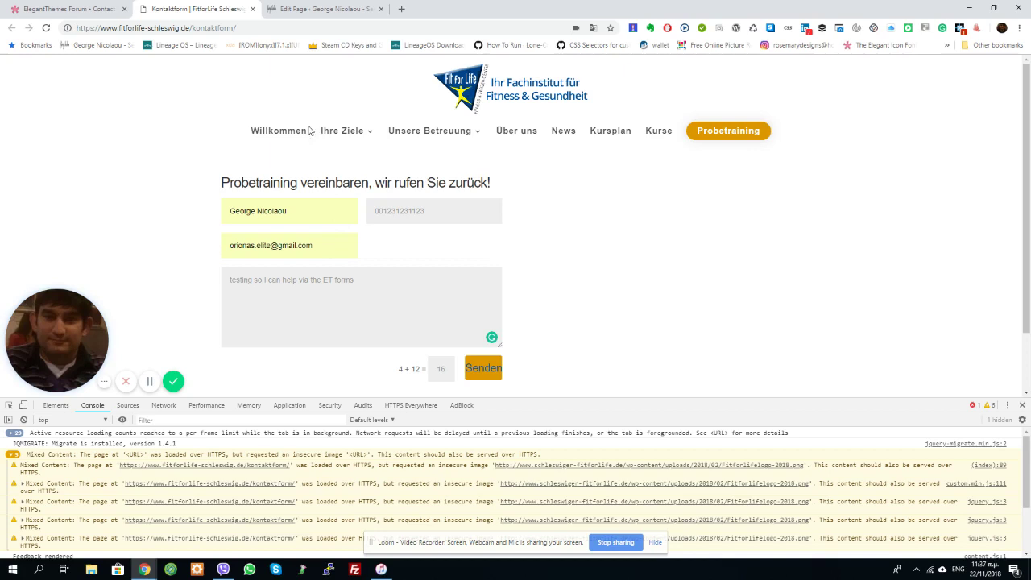
Step: Leave the Kontaktform tab and return to the Edit Page tab showing the module settings
left_click(180, 31)
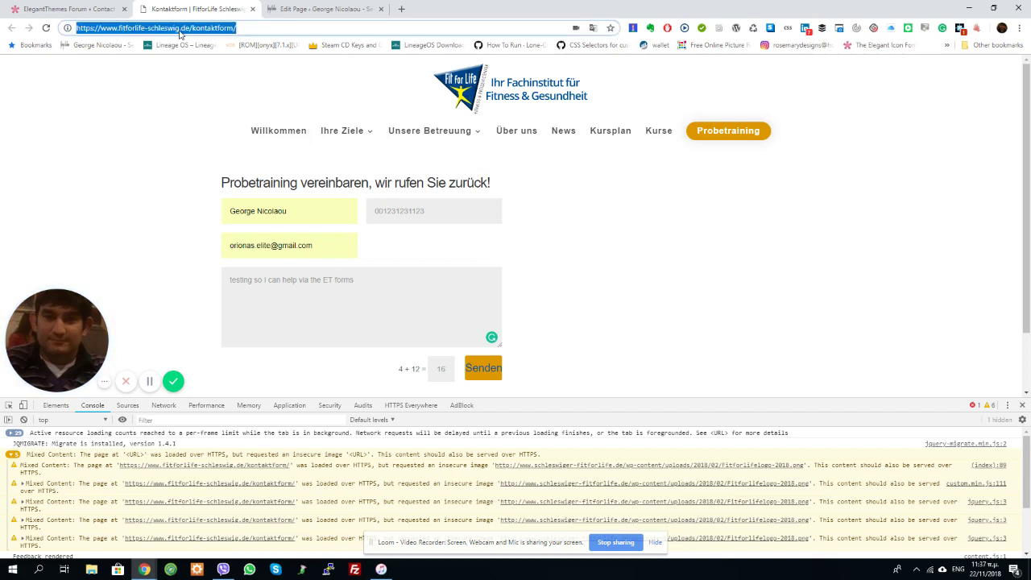
left_click(179, 31)
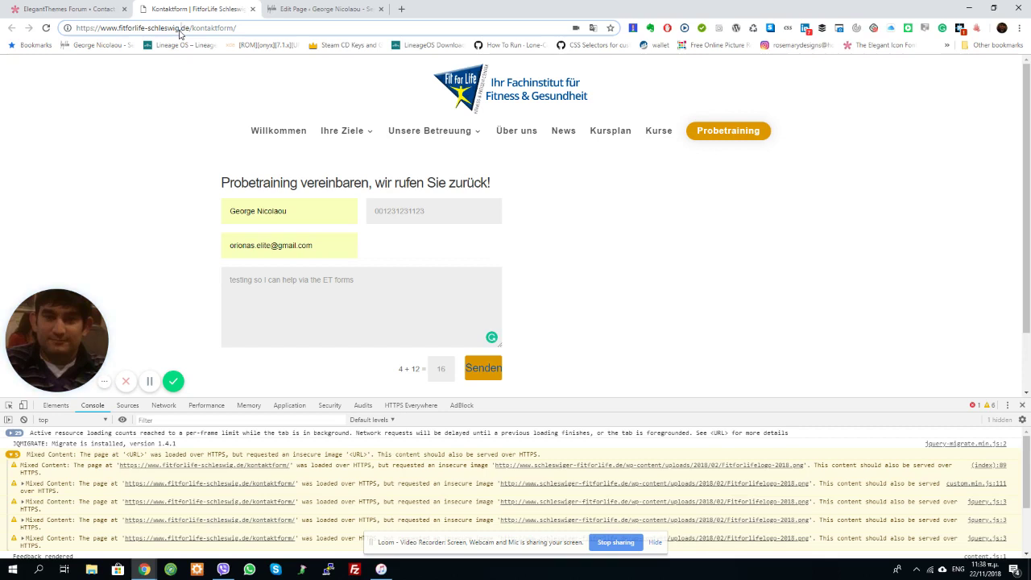
left_click(278, 8)
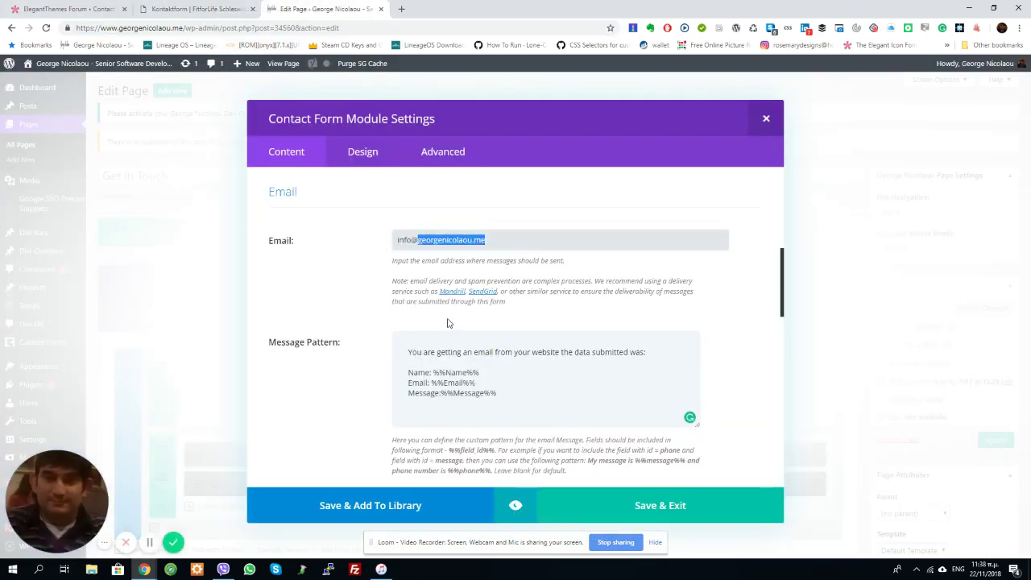
Step: Close the module settings and go to Plugins > Add New, ready to search
key("Escape")
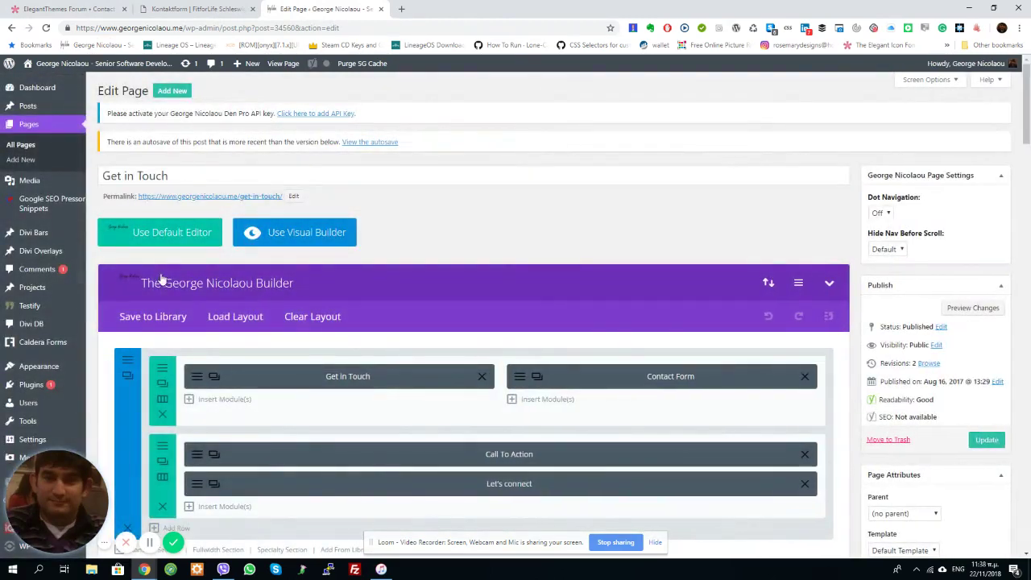
mouse_move(51, 385)
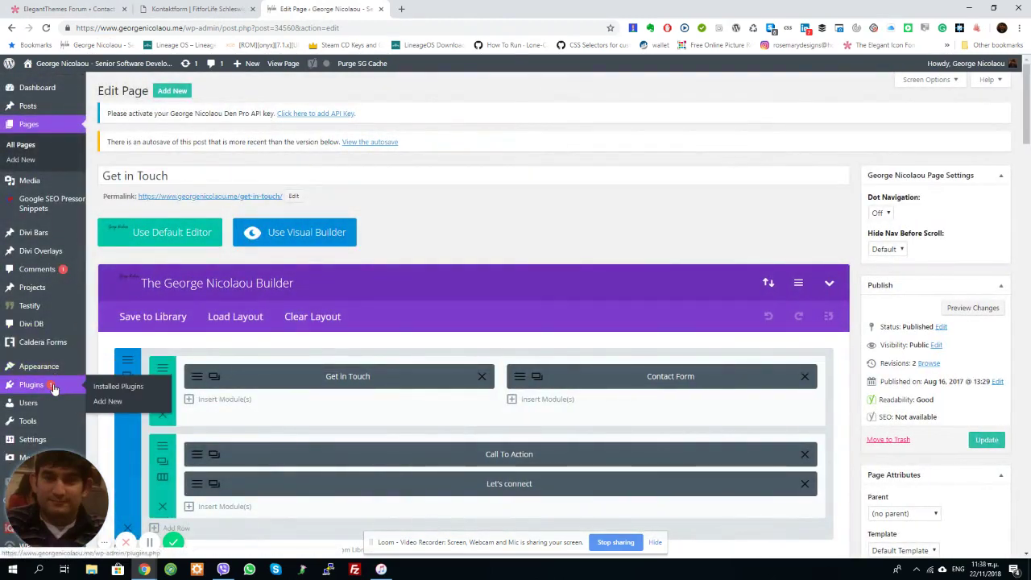
left_click(102, 402)
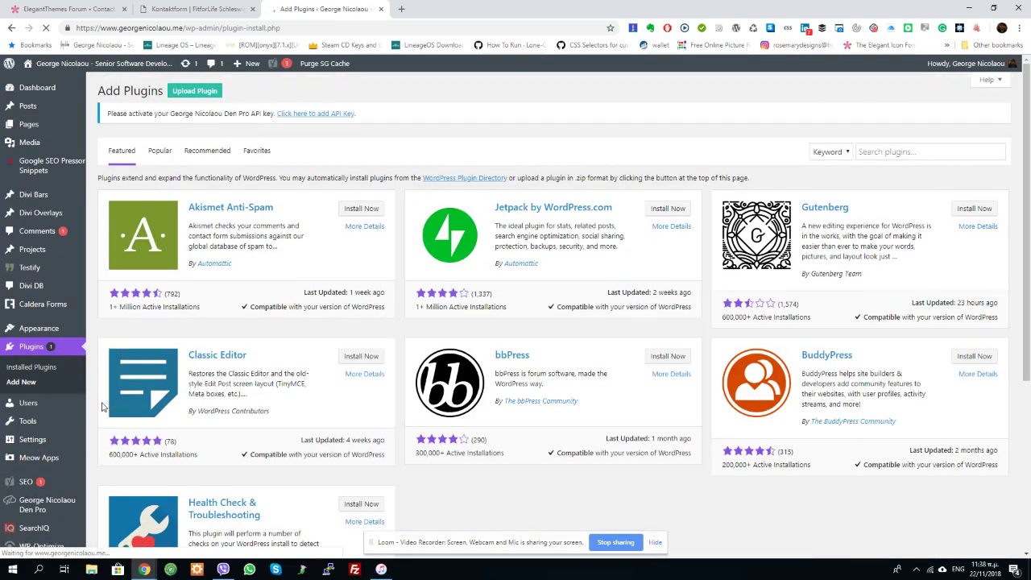
left_click(953, 151)
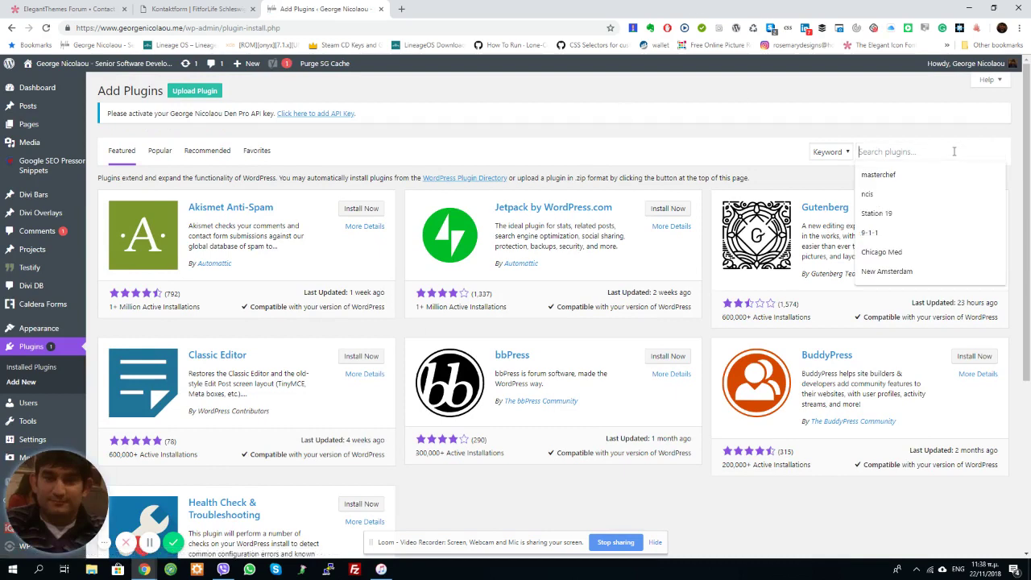
Step: Search 'wp mail smtp', then install and activate WP Mail SMTP by WPForms
type("wp ")
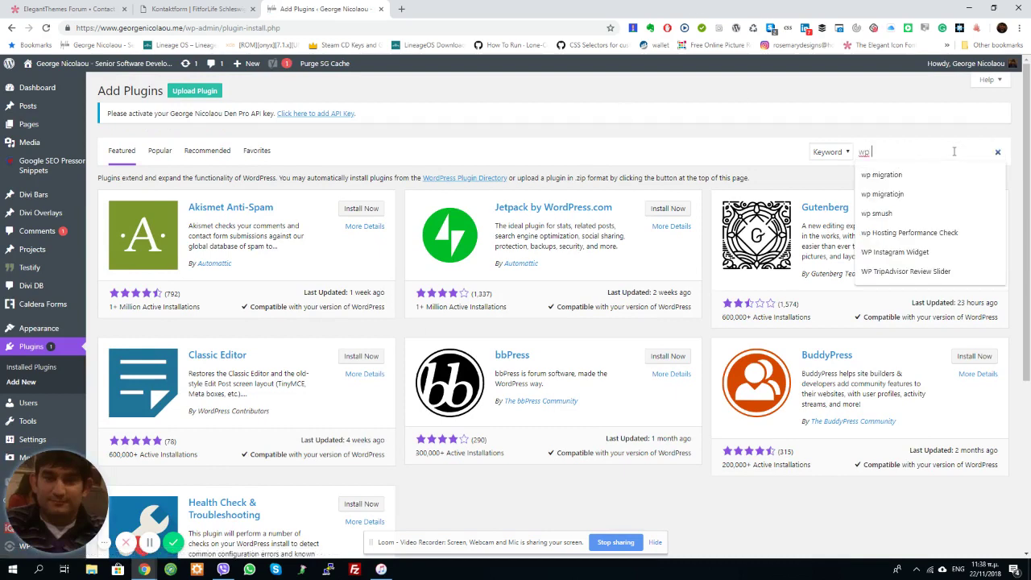
type("mail")
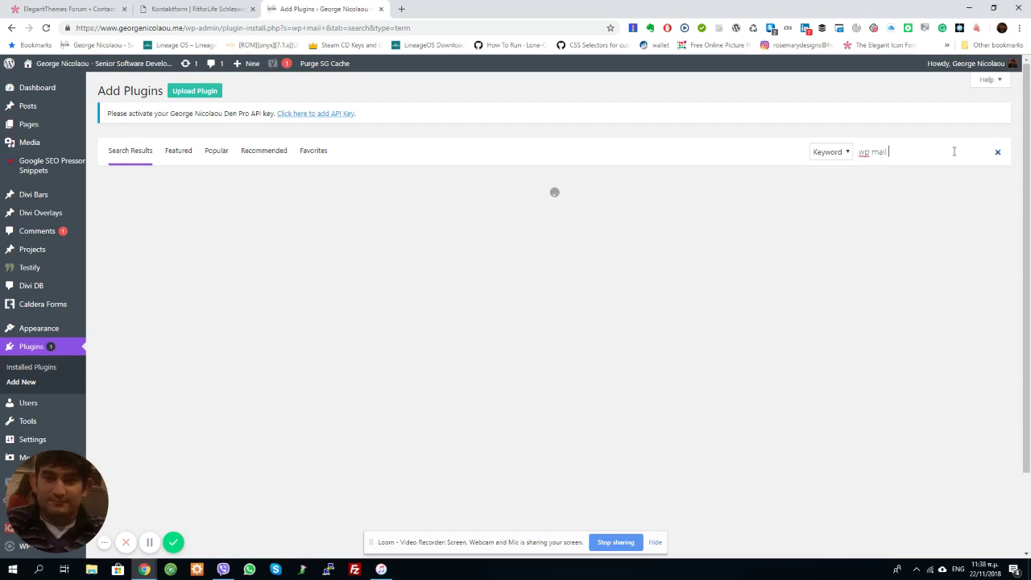
type(" smtp")
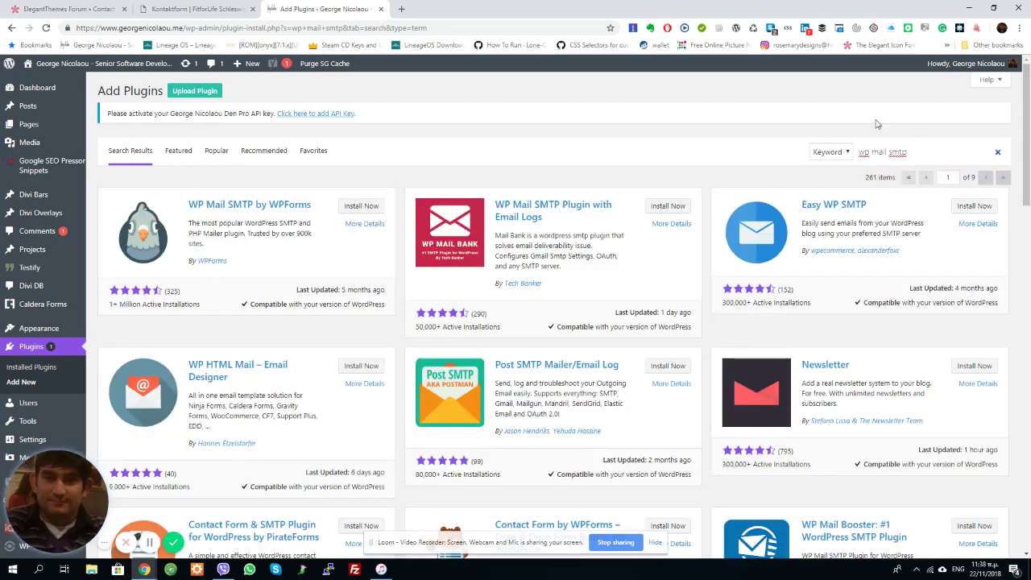
left_click(377, 207)
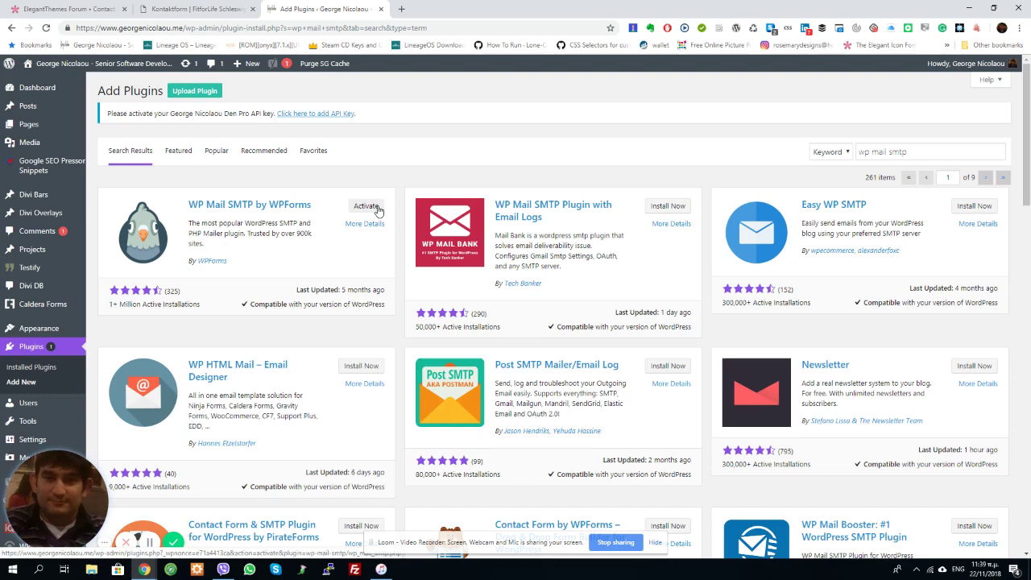
left_click(377, 208)
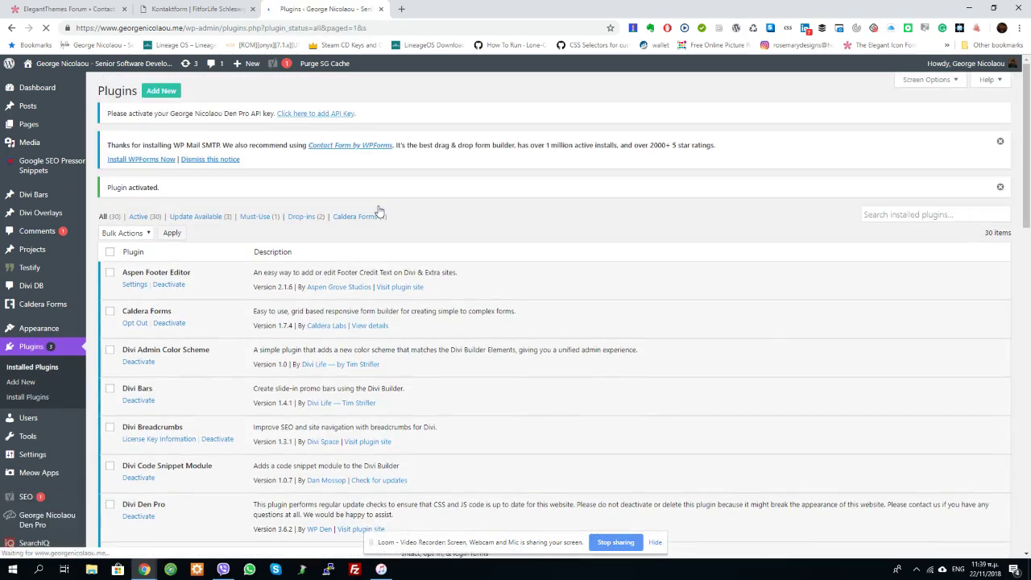
Step: Open Settings > Mail SMTP and review its mailer options, still set to Default (none)
scroll(30, 203, "down", 6)
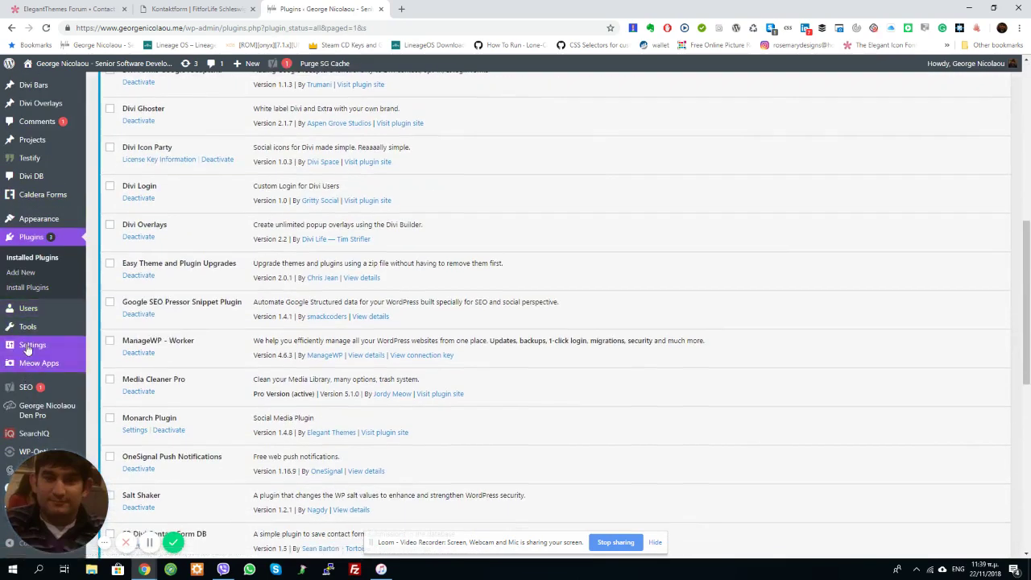
mouse_move(27, 346)
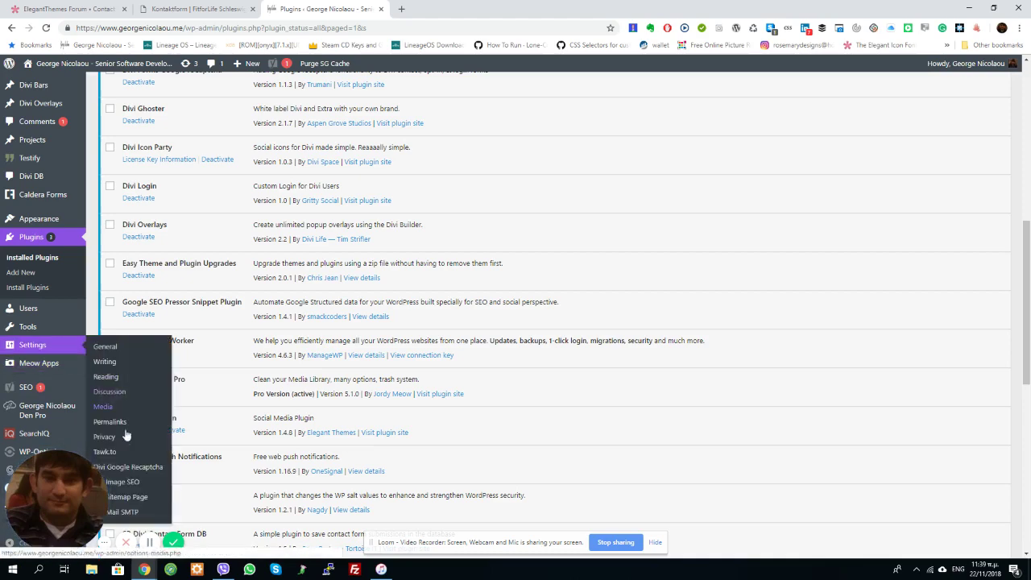
left_click(131, 515)
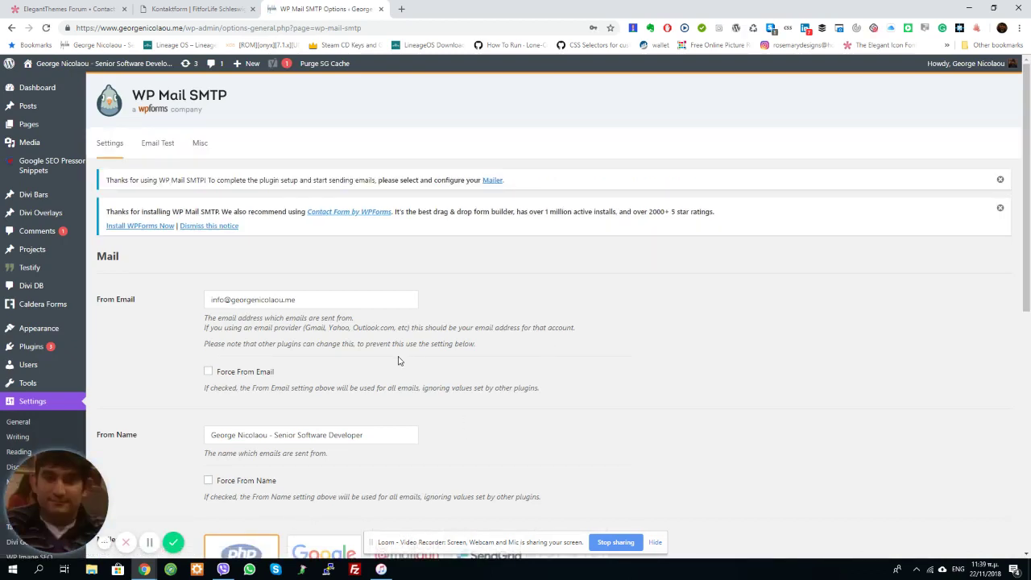
scroll(397, 362, "down", 2)
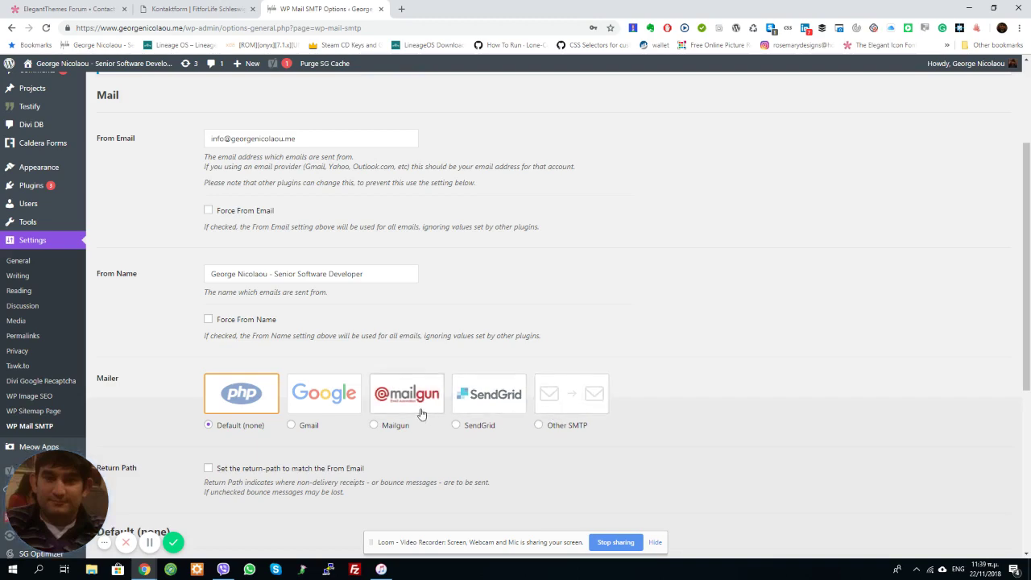
scroll(419, 413, "down", 2)
scroll(414, 415, "down", 2)
scroll(398, 416, "up", 3)
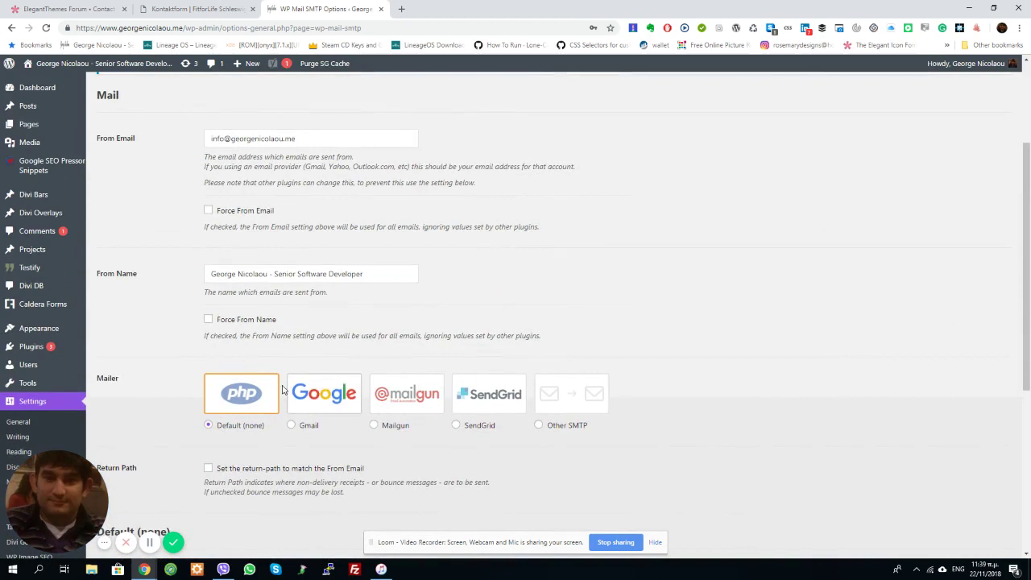
scroll(283, 392, "up", 3)
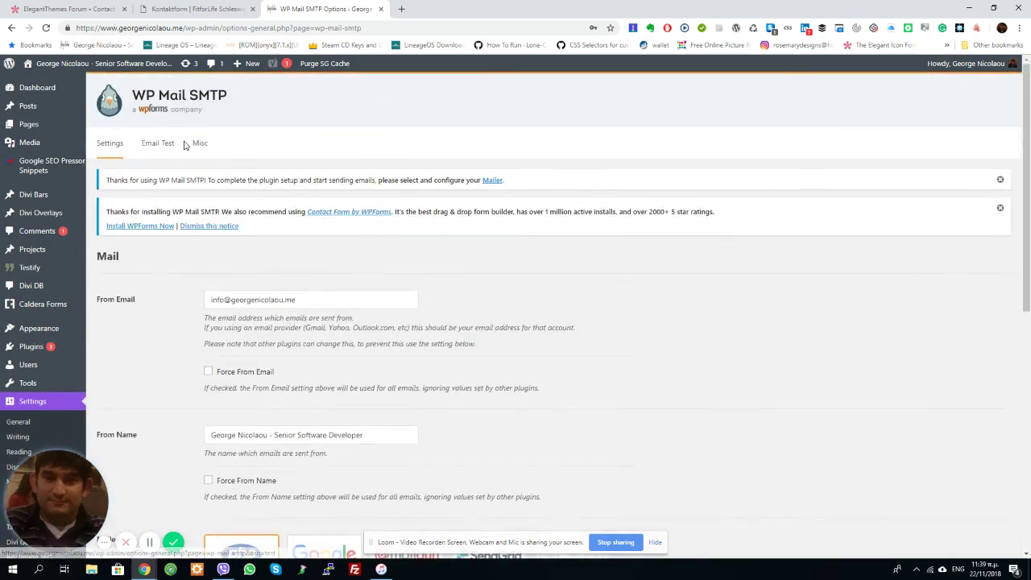
Step: On the Email Test tab, send a test email to the autofilled Gmail address
left_click(153, 145)
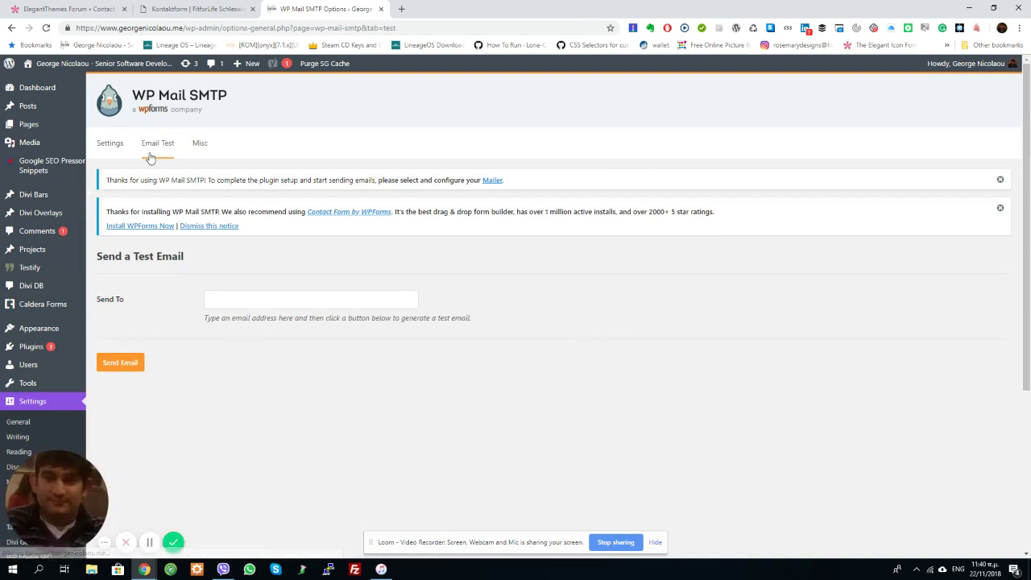
left_click(251, 300)
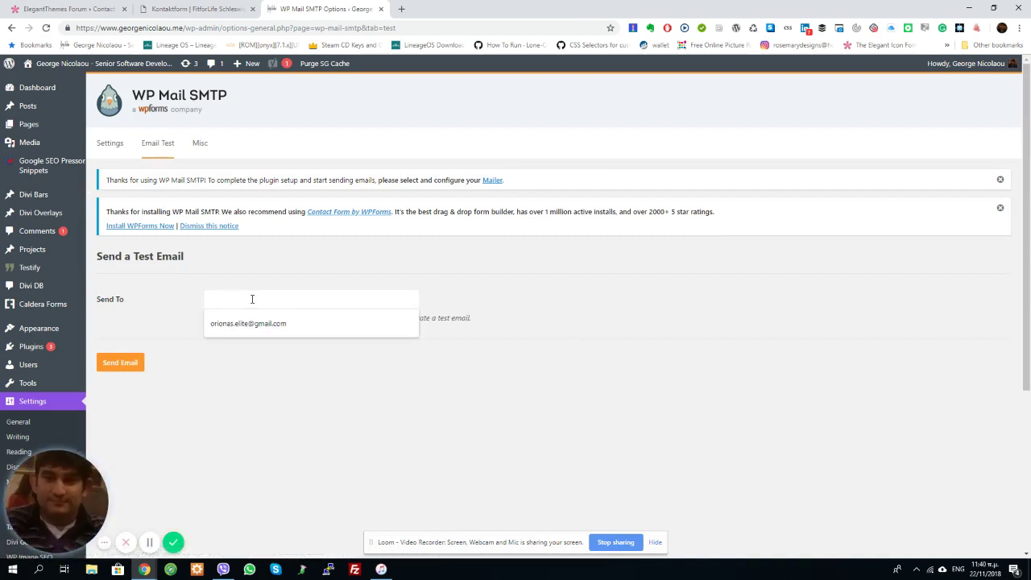
left_click(248, 323)
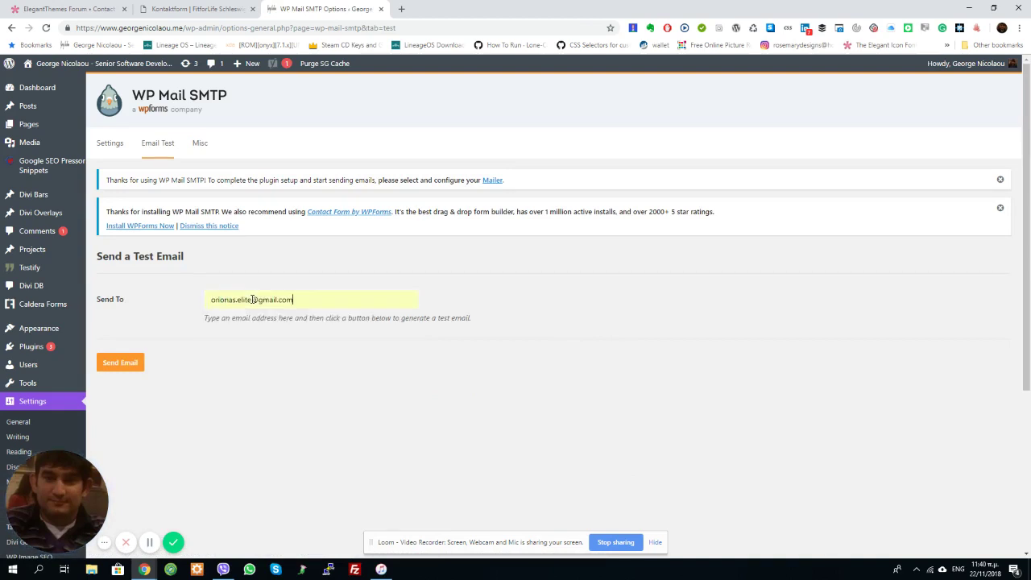
left_click(133, 363)
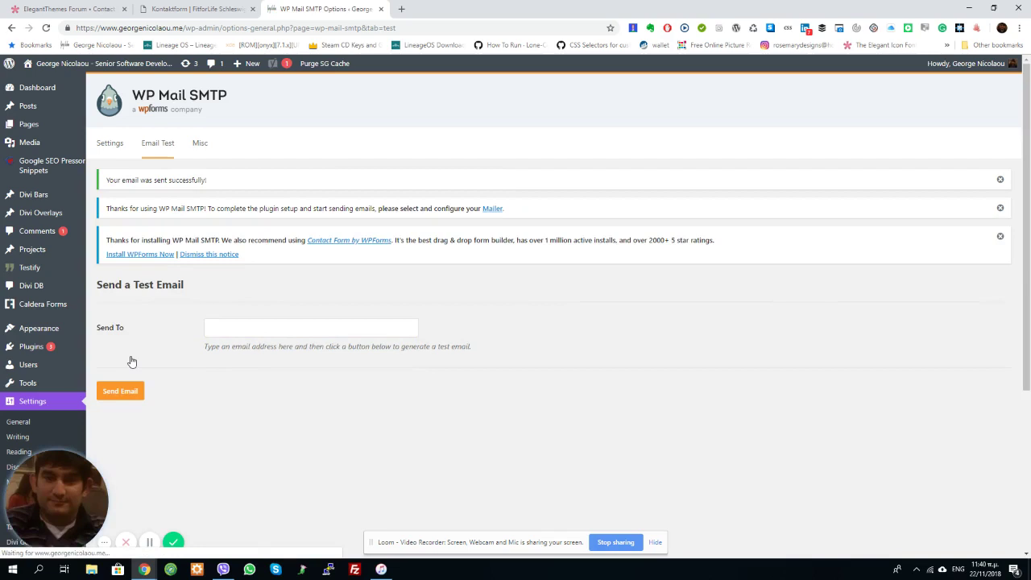
Step: Go to gmail.com in a new tab and open the unread WP Mail SMTP test email
left_click(401, 10)
type("google.com/mail/u/0/#inbox")
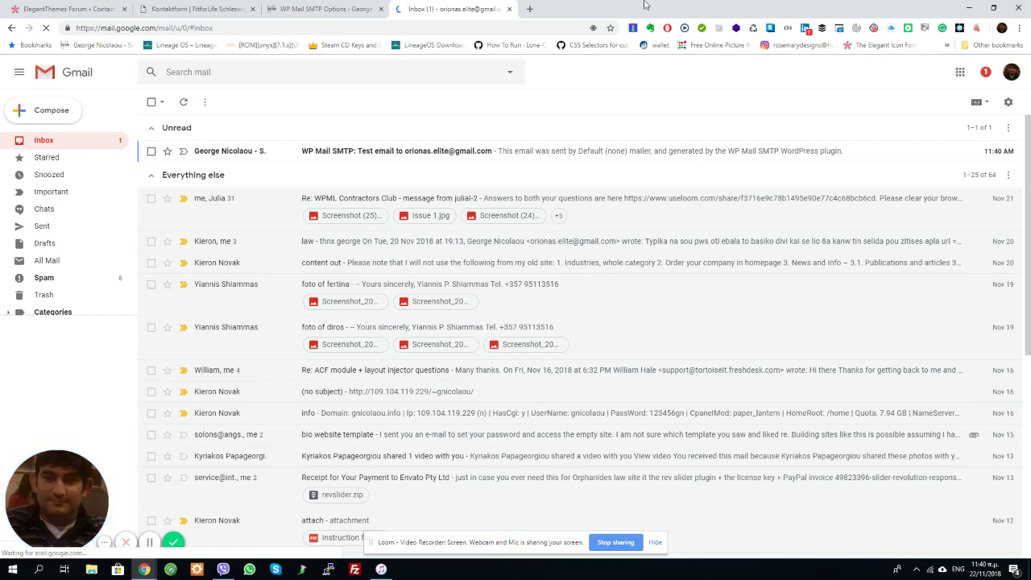
left_click(686, 151)
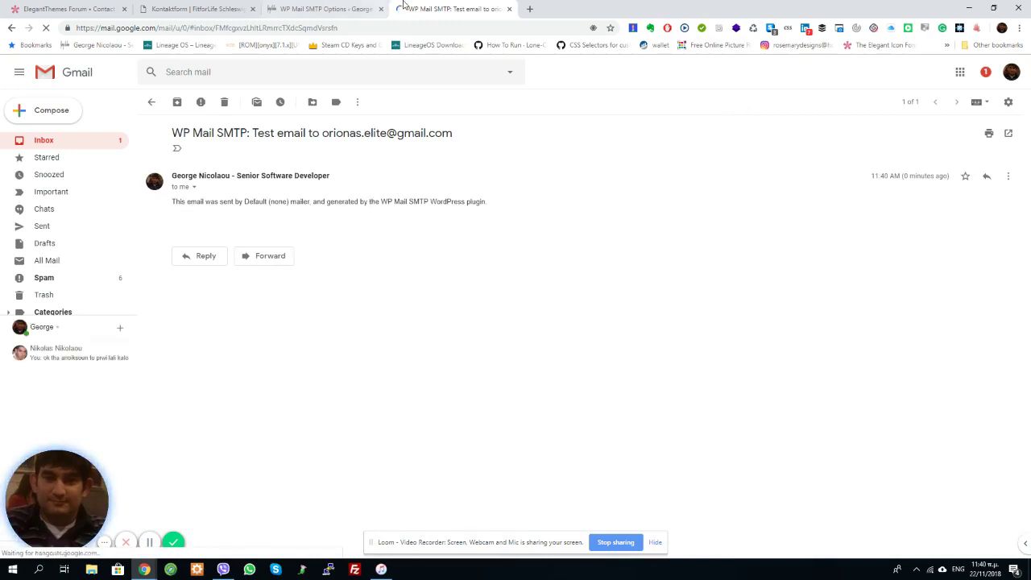
Step: Close Gmail, return to WP Mail SMTP, and scroll its Settings tab to the Mailer options
left_click(509, 9)
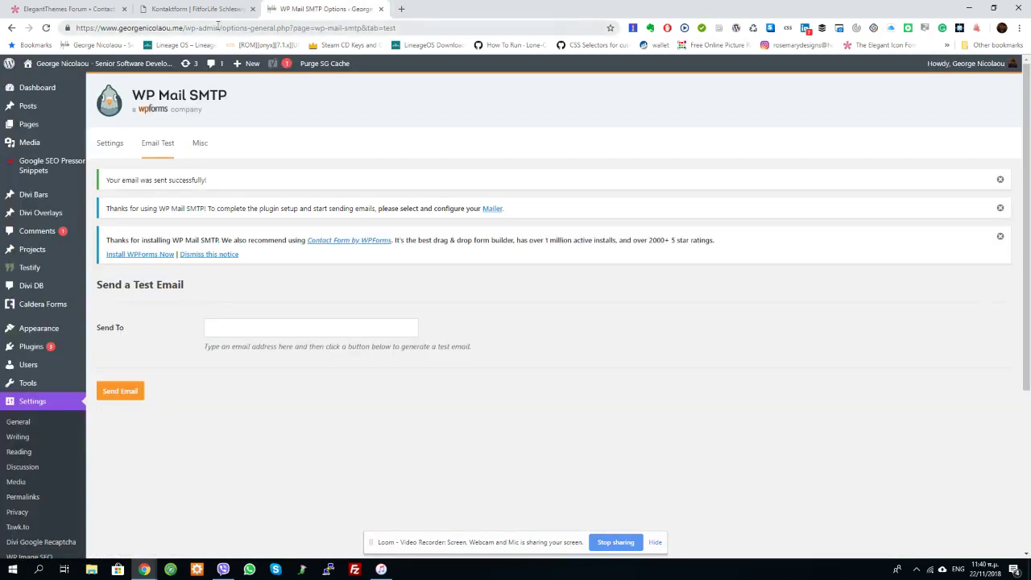
left_click(170, 9)
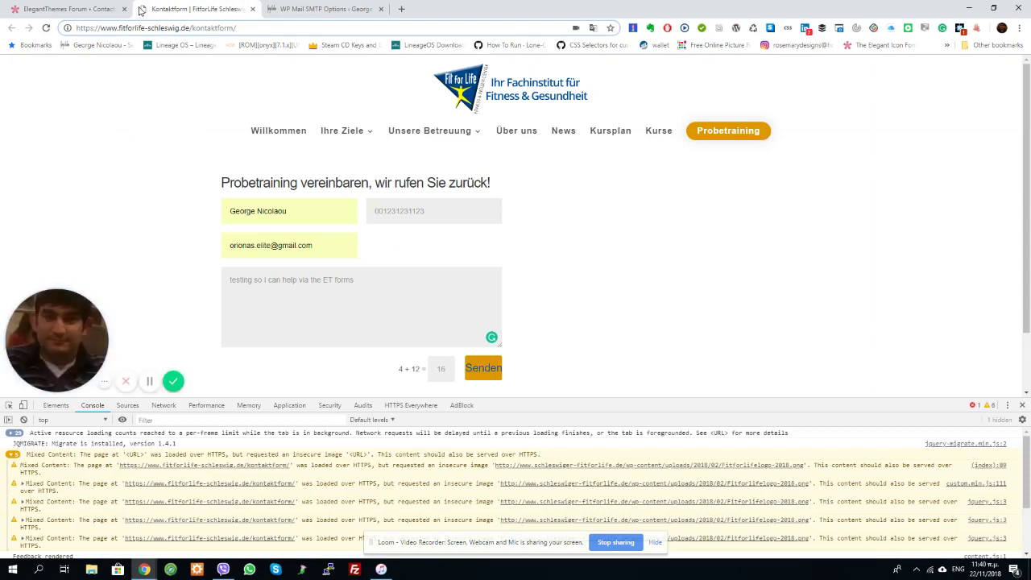
left_click(101, 8)
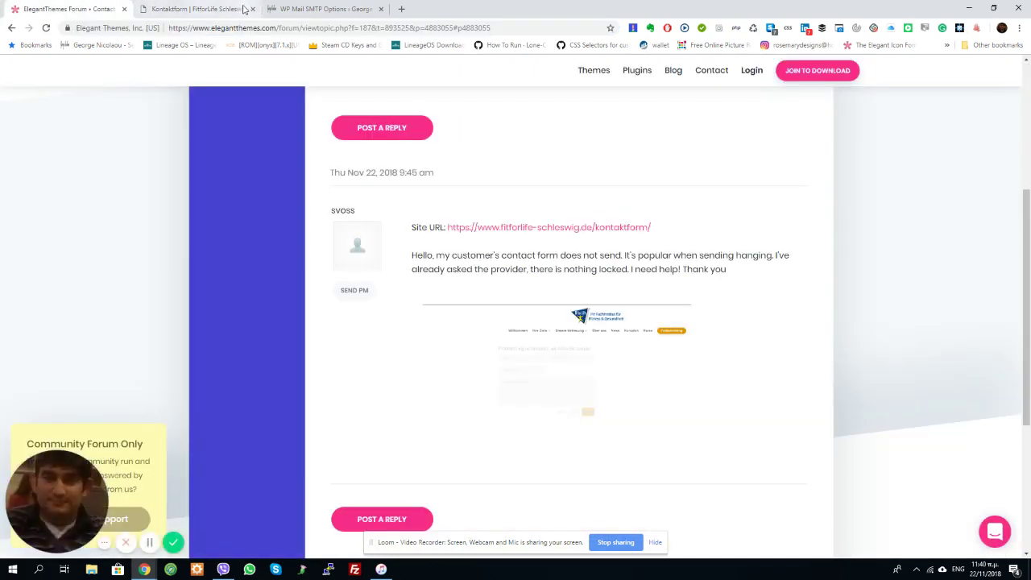
left_click(330, 9)
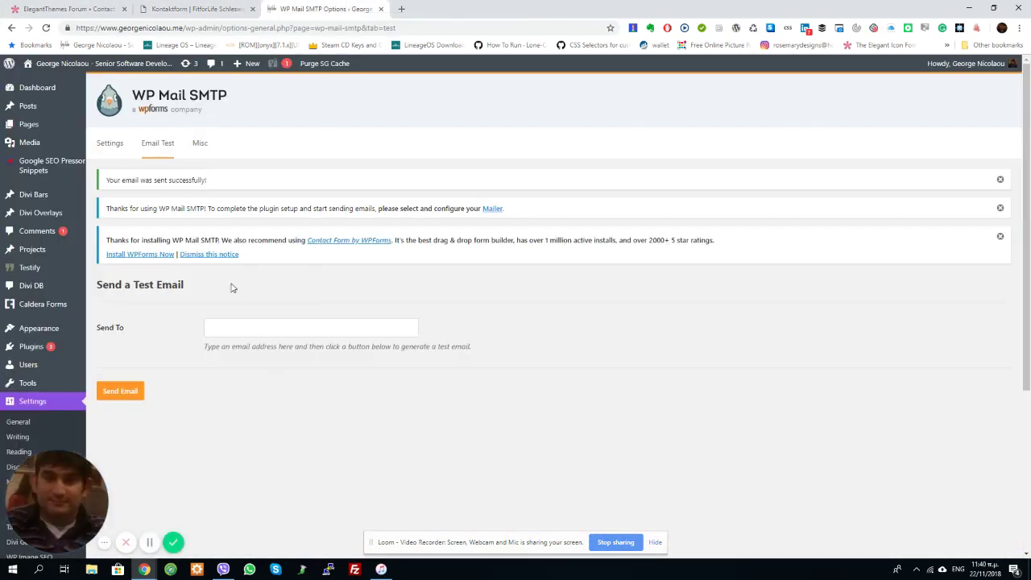
right_click(115, 156)
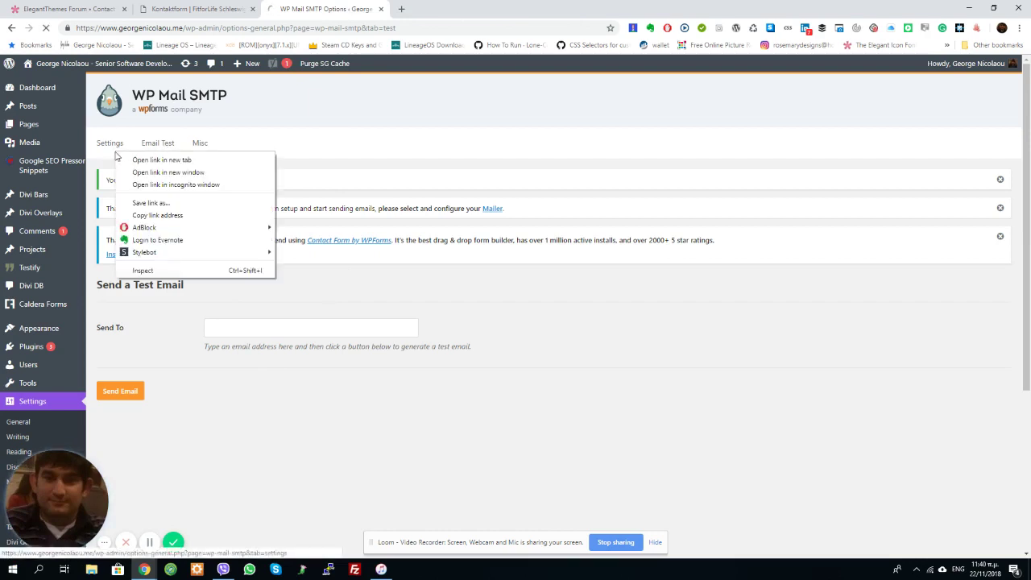
left_click(113, 153)
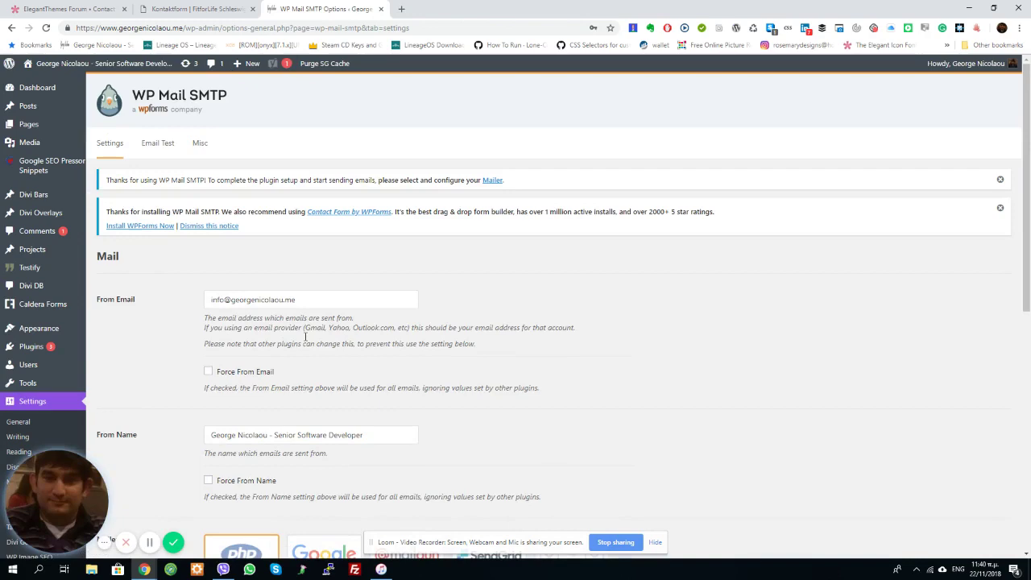
scroll(349, 391, "down", 3)
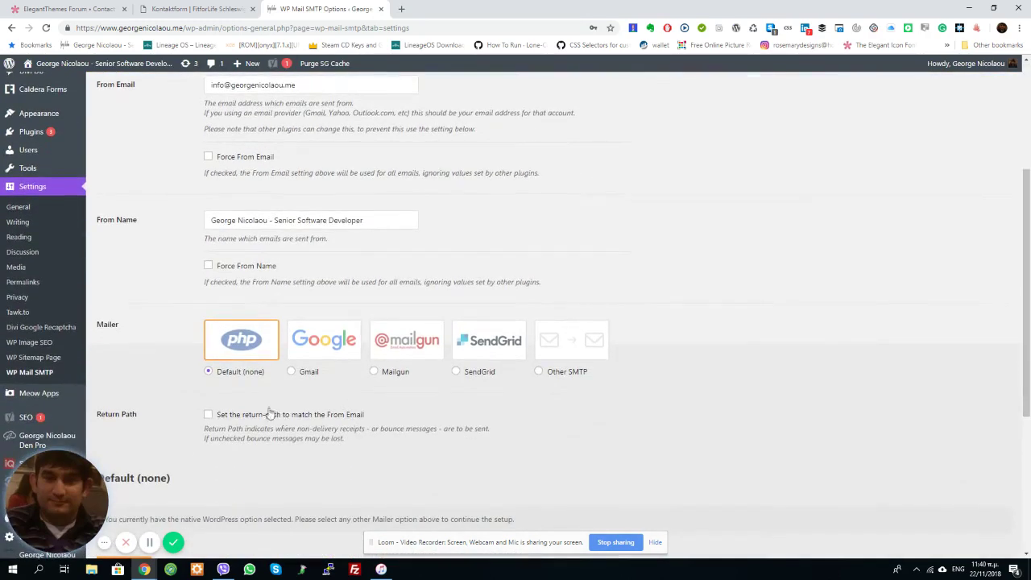
Step: Switch the mailer to Other SMTP and enter mail-out.cytanet.com.cy as the SMTP Host
left_click(571, 372)
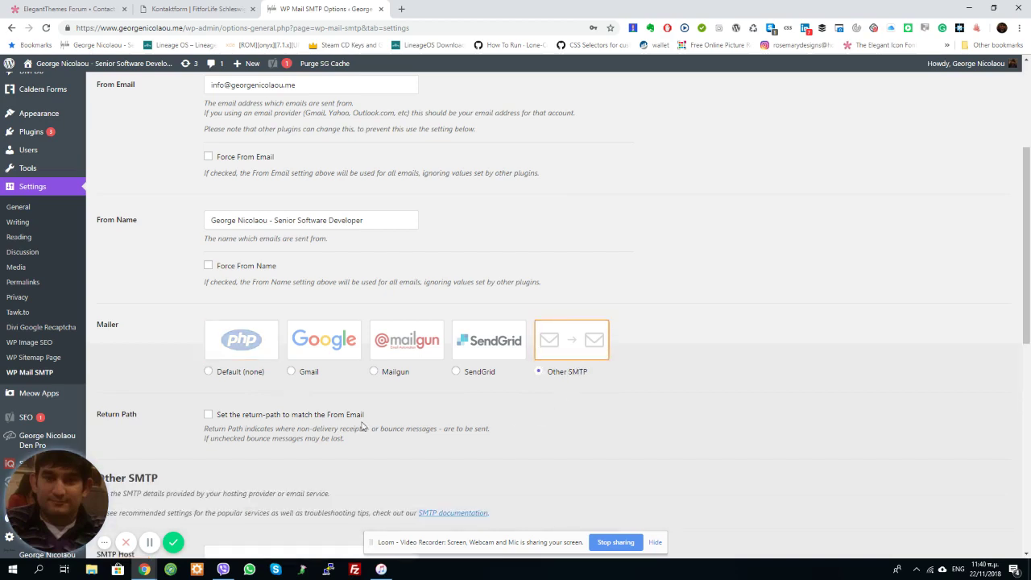
scroll(348, 420, "down", 3)
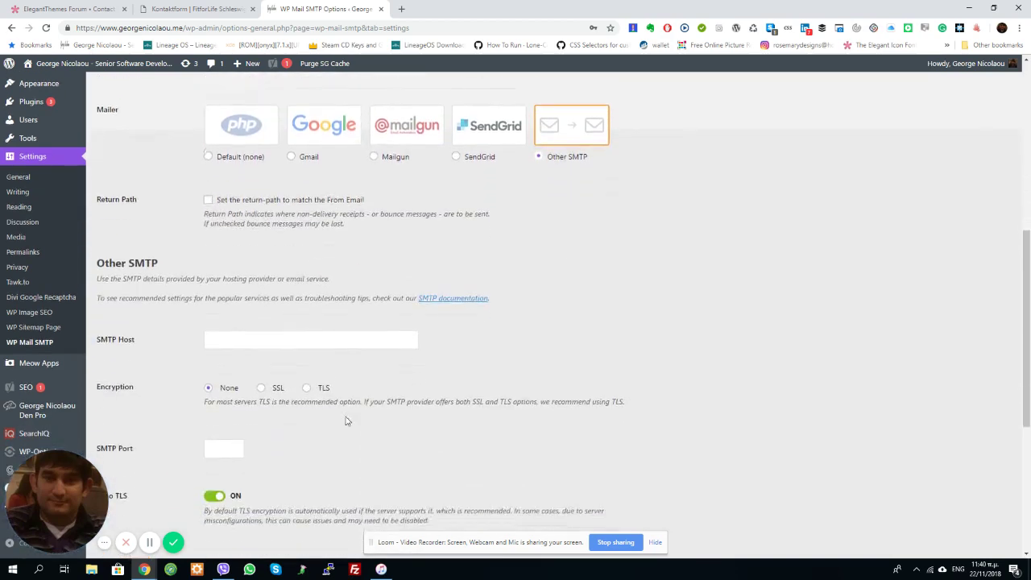
left_click(240, 344)
type("mail")
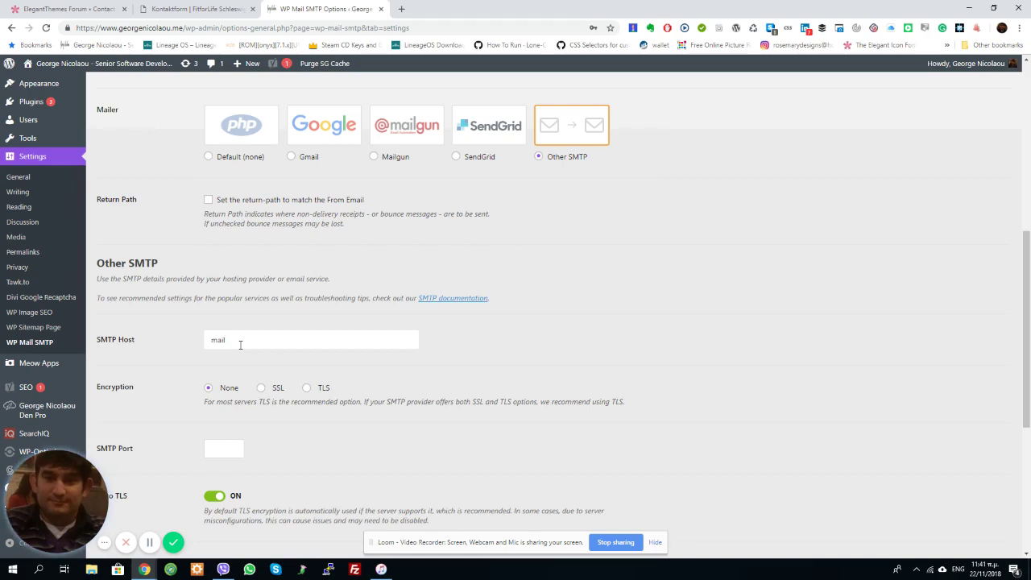
type("-out.cytanet.com.cy")
scroll(240, 345, "down", 1)
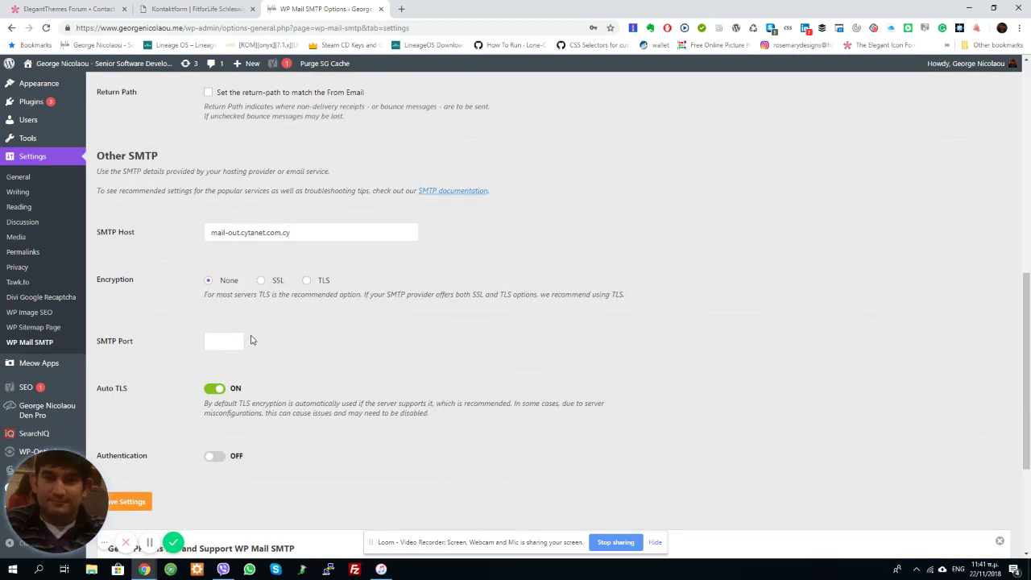
Step: Enter 25 in the SMTP Port field and switch the Authentication toggle ON
left_click(225, 339)
type("245")
left_click(212, 456)
scroll(246, 471, "down", 2)
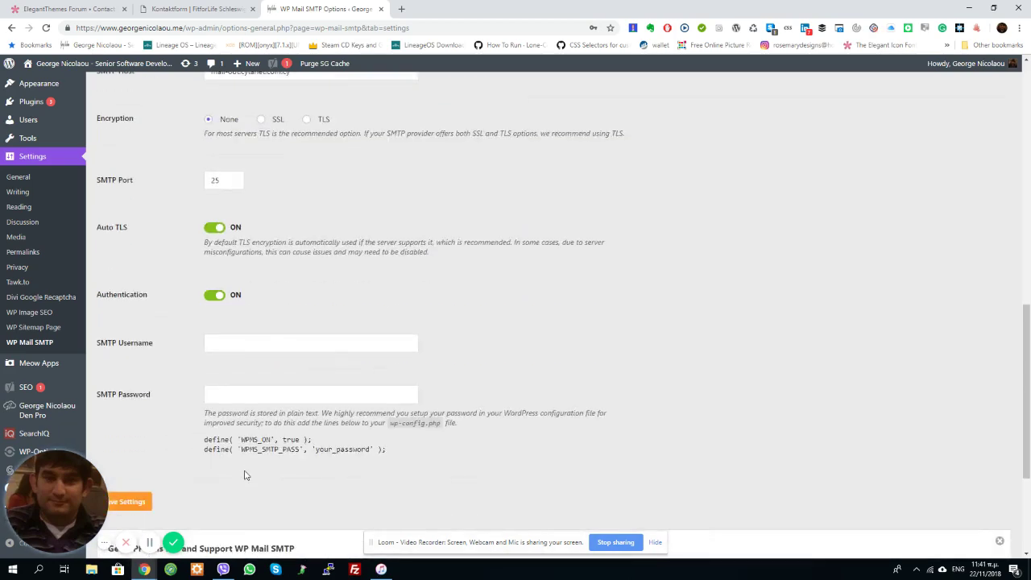
scroll(247, 475, "down", 3)
scroll(253, 467, "up", 11)
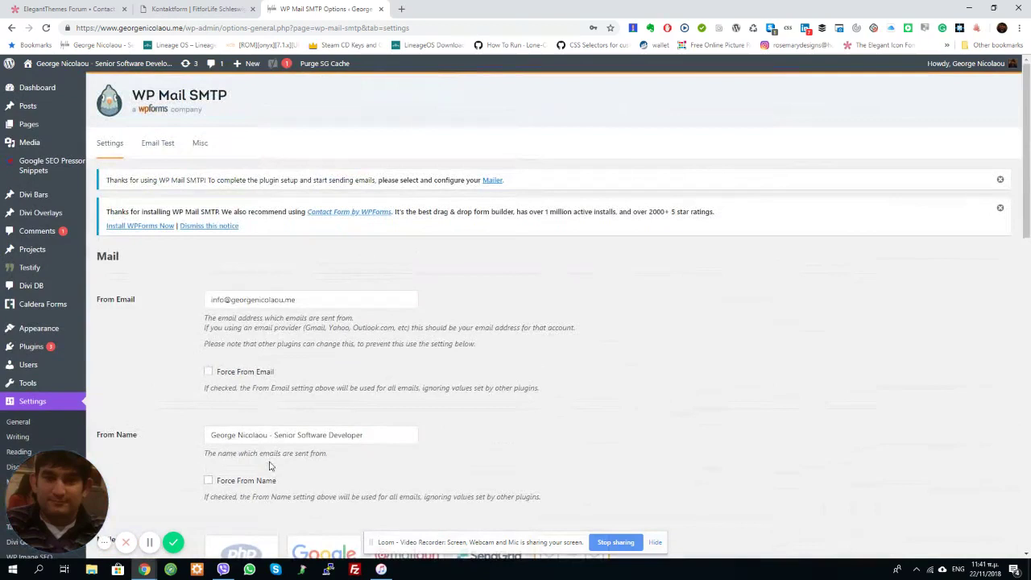